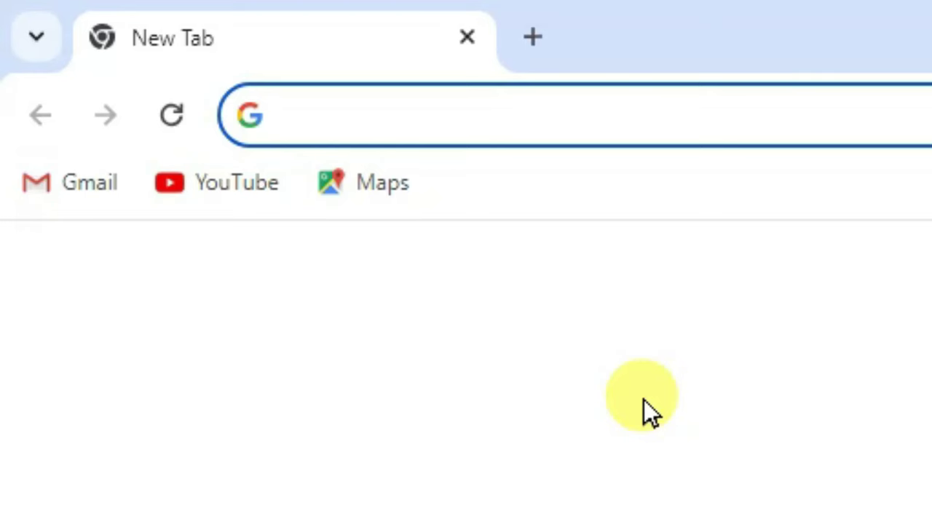
Search Google for adsterra and open the Adsterra Advertising Network home page
type("adster")
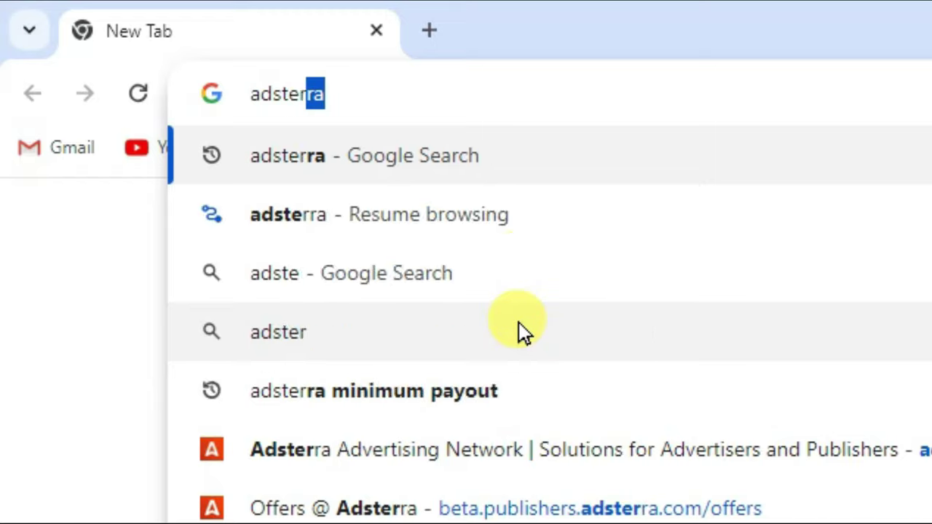
key("Return")
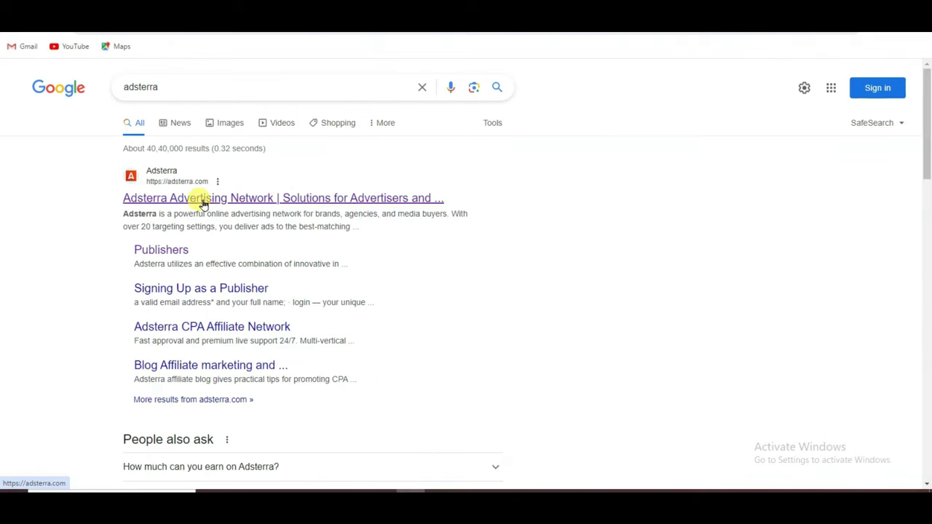
left_click(245, 199)
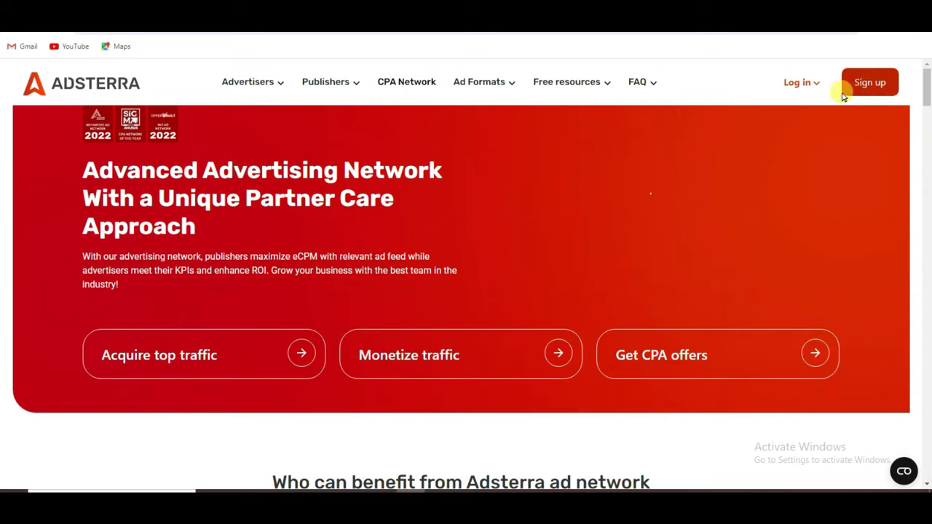
Start an Adsterra sign-up as a Publisher and enter a login name
left_click(878, 83)
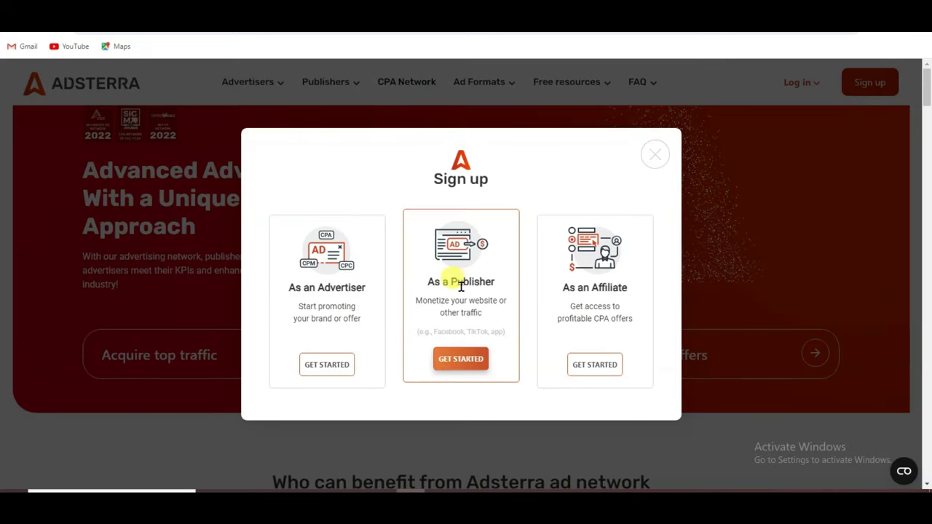
left_click(461, 360)
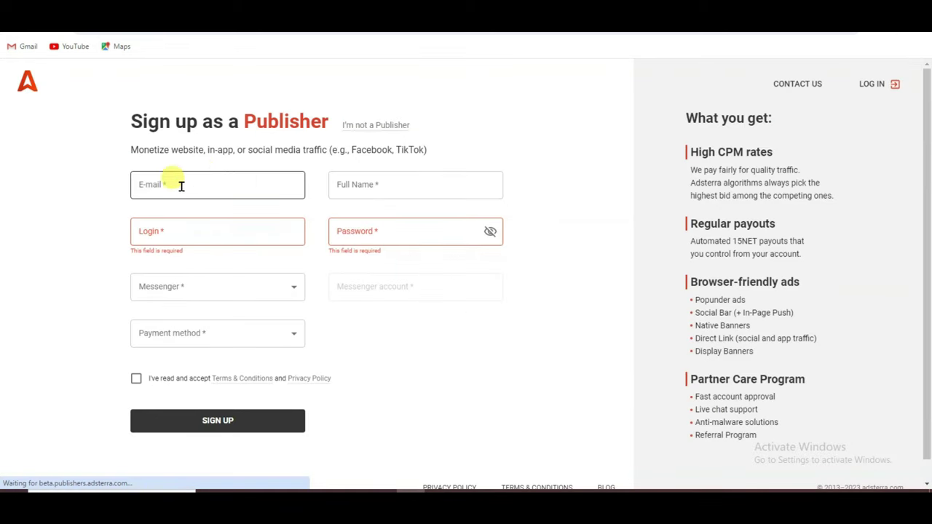
left_click(219, 233)
type("john8976")
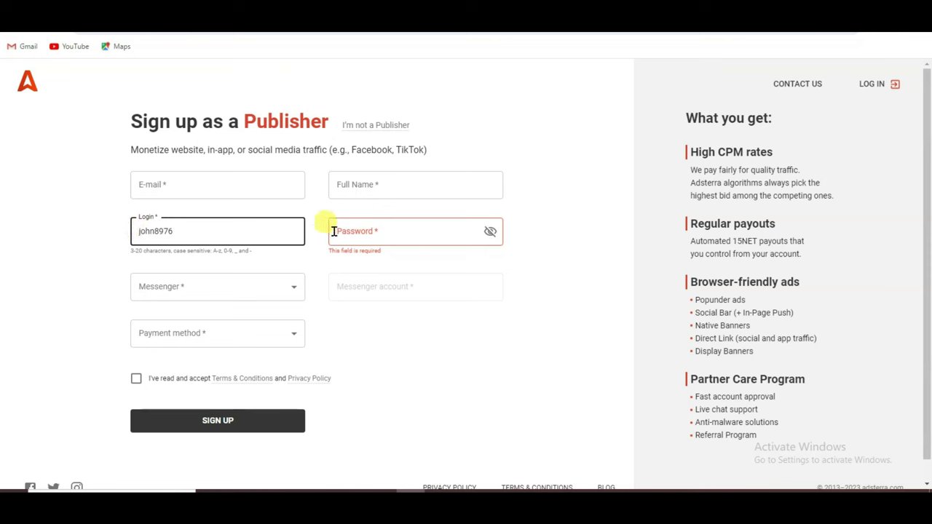
Choose Instagram as messenger and Bank Transfer as payment method, then submit the sign-up
left_click(247, 286)
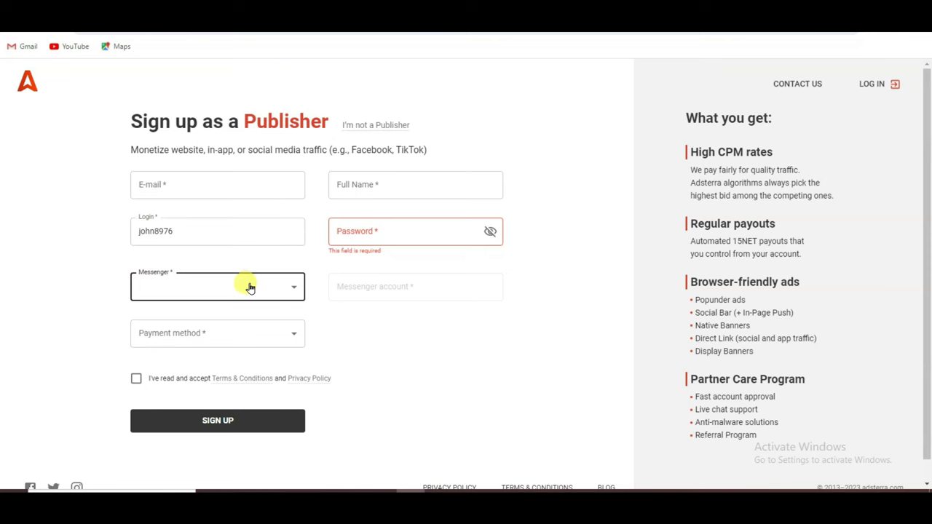
left_click(260, 285)
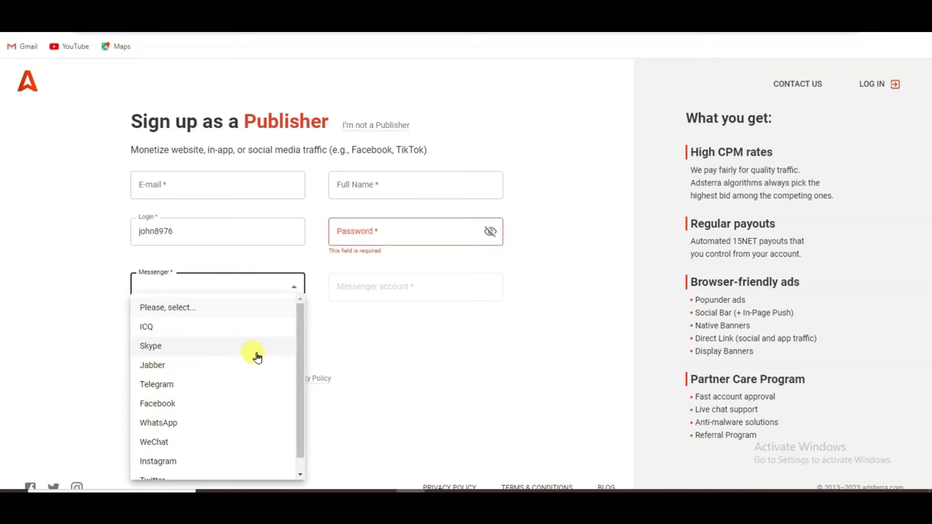
scroll(193, 422, "down", 1)
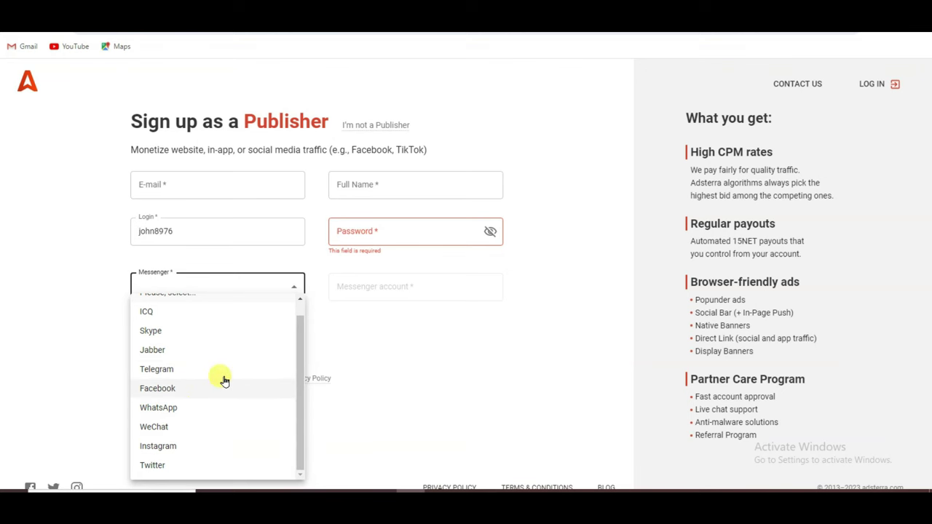
left_click(157, 446)
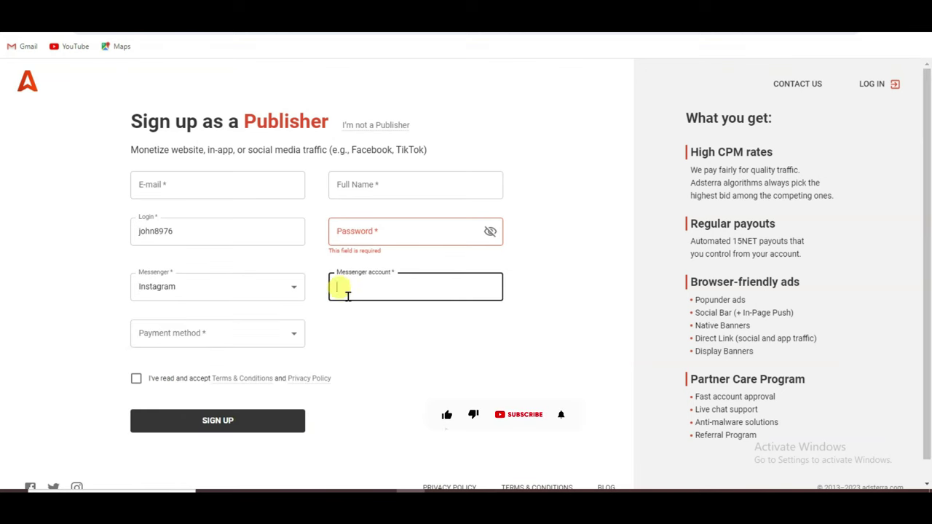
scroll(204, 320, "down", 1)
left_click(204, 320)
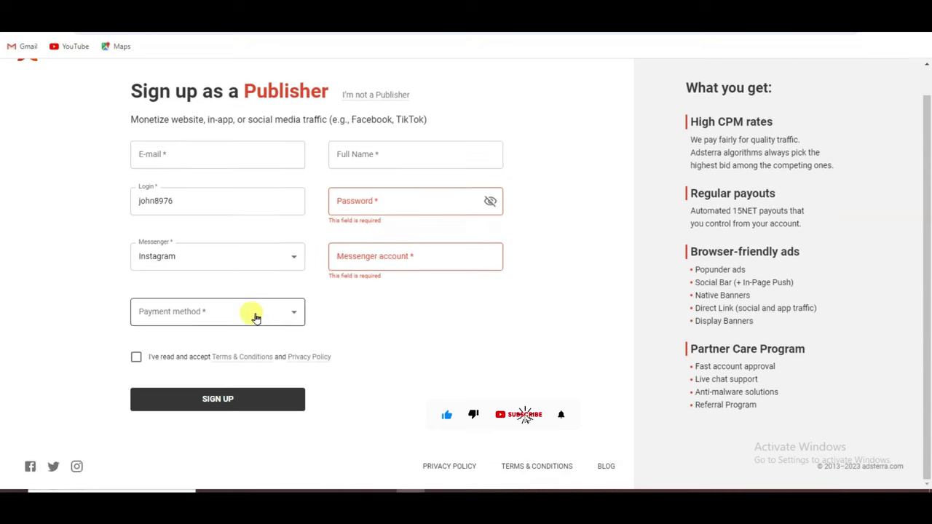
left_click(241, 318)
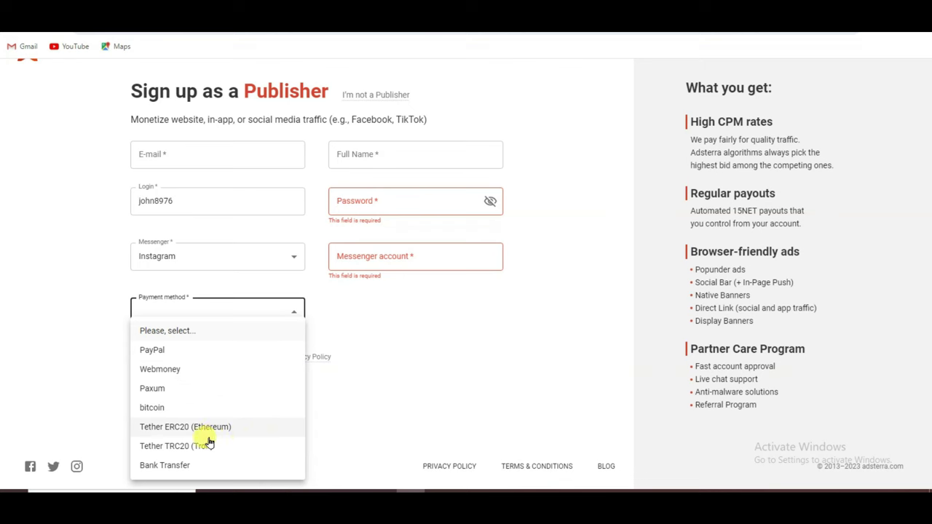
left_click(165, 465)
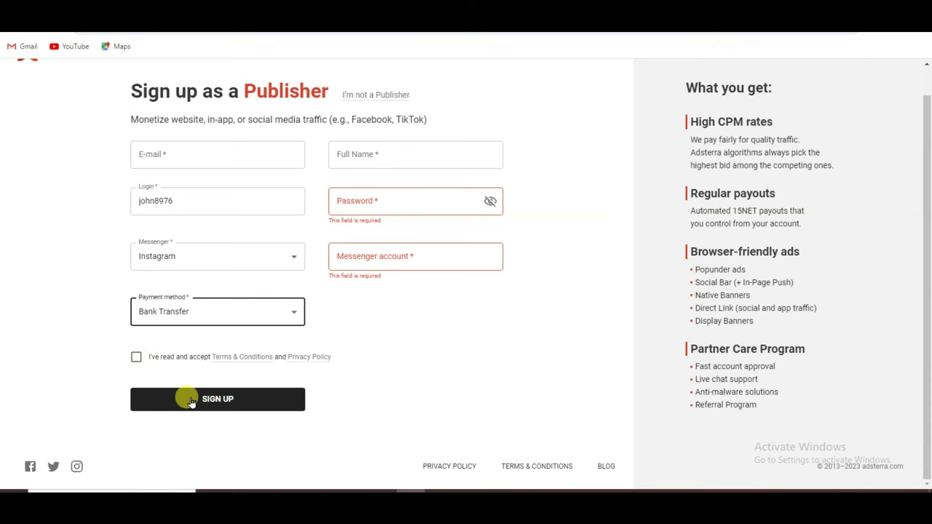
left_click(213, 407)
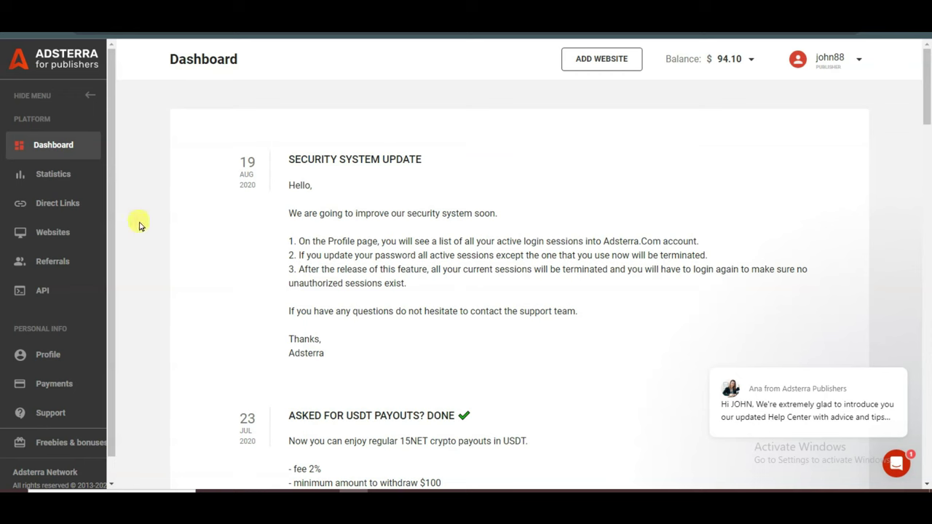
Open Direct Links and read the Create Direct Link and Facebook post tips
left_click(58, 209)
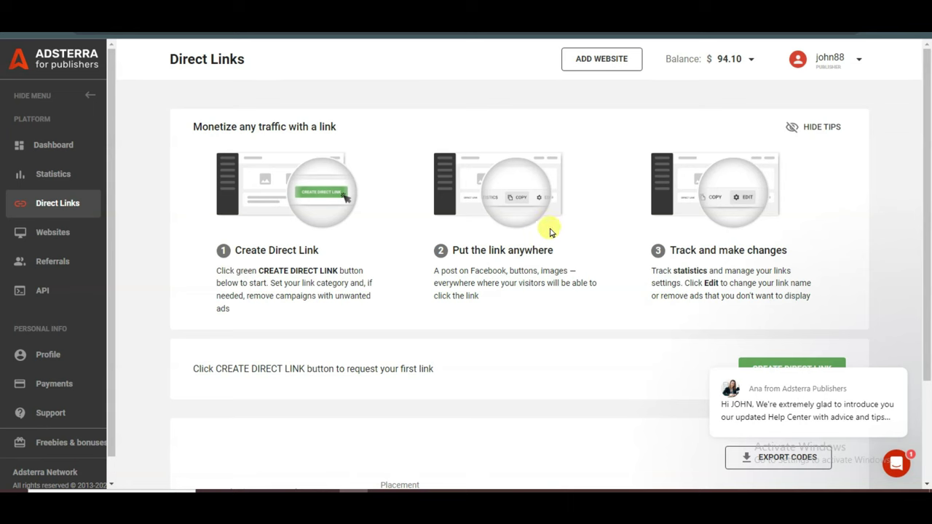
left_click_drag(237, 257, 318, 252)
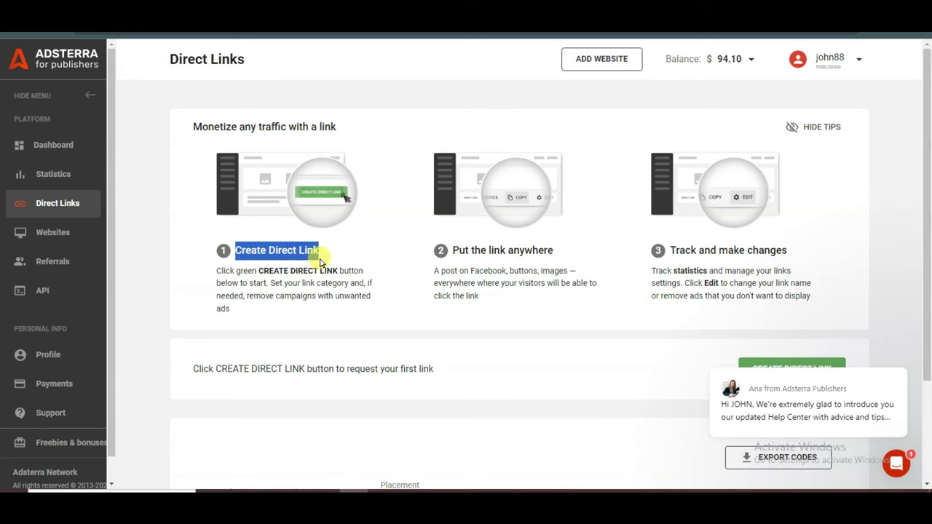
scroll(304, 273, "down", 2)
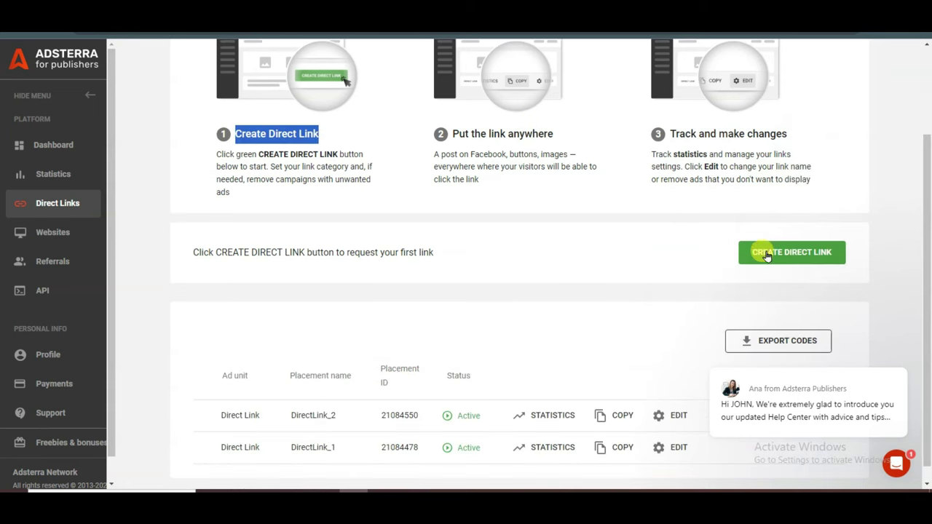
scroll(641, 224, "up", 2)
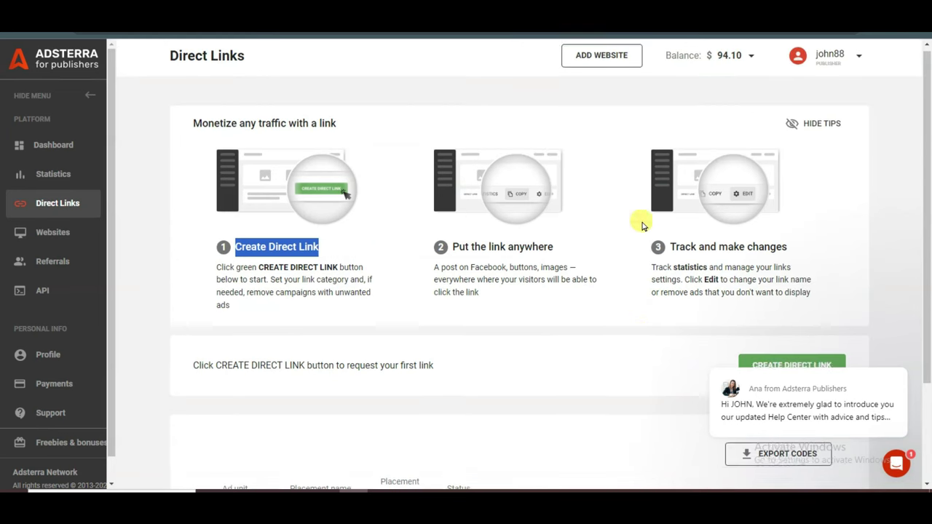
left_click_drag(434, 270, 576, 271)
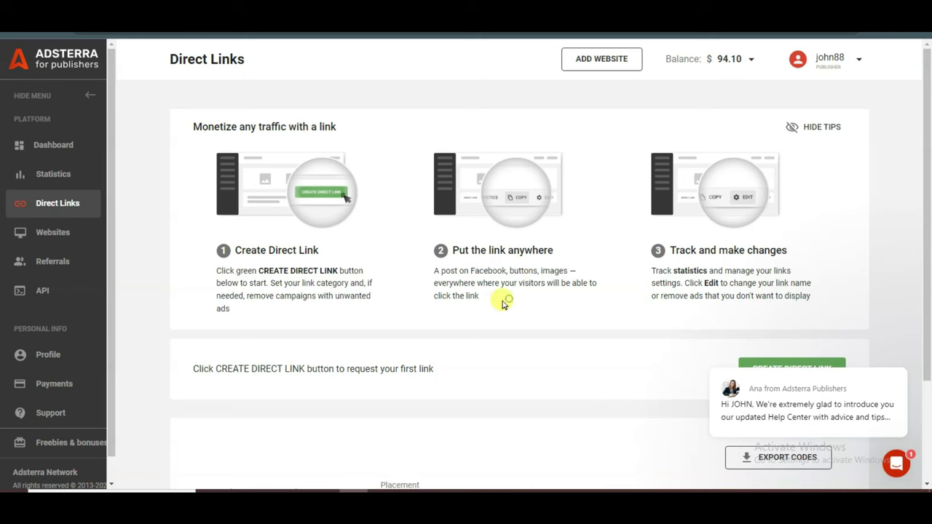
left_click_drag(447, 292, 482, 290)
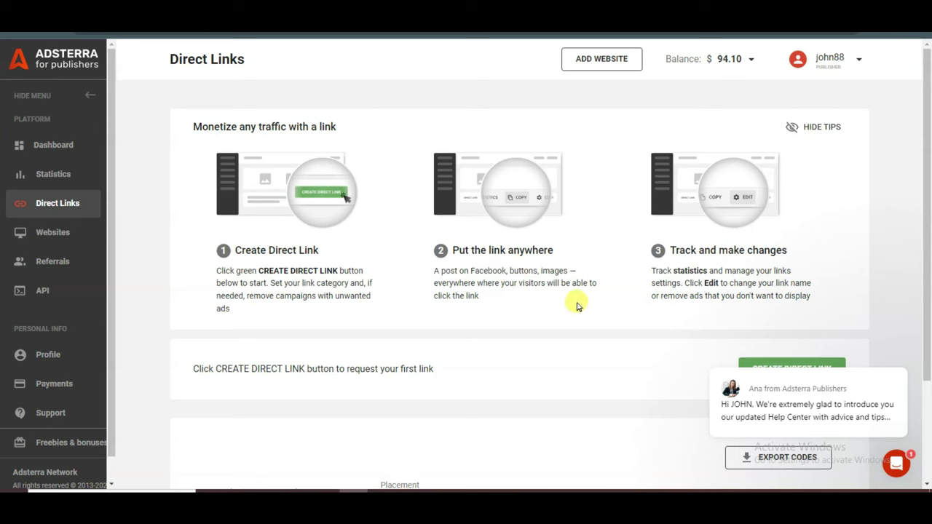
scroll(786, 256, "down", 2)
left_click(779, 255)
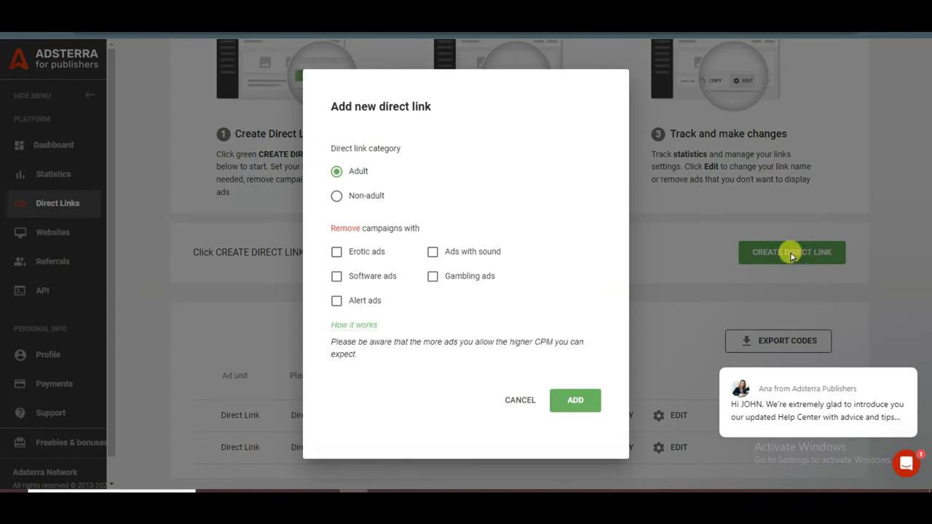
left_click(357, 192)
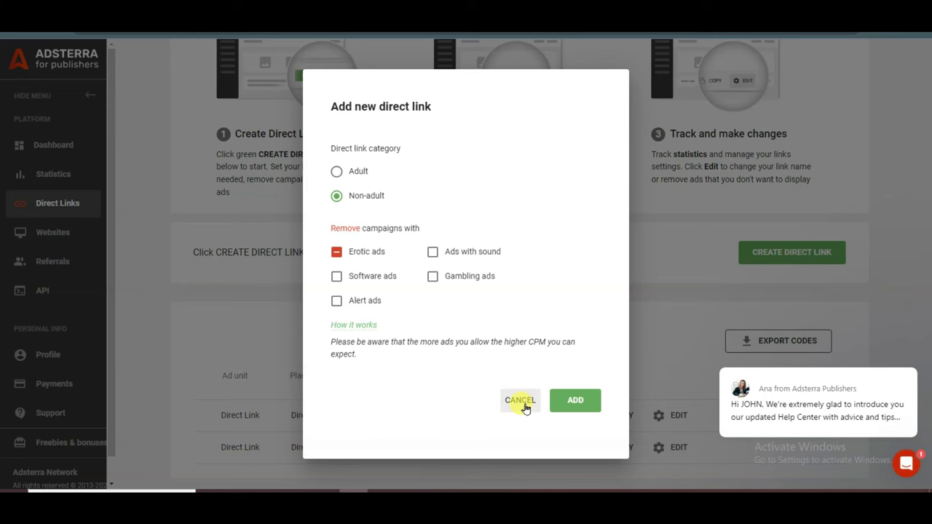
left_click(558, 398)
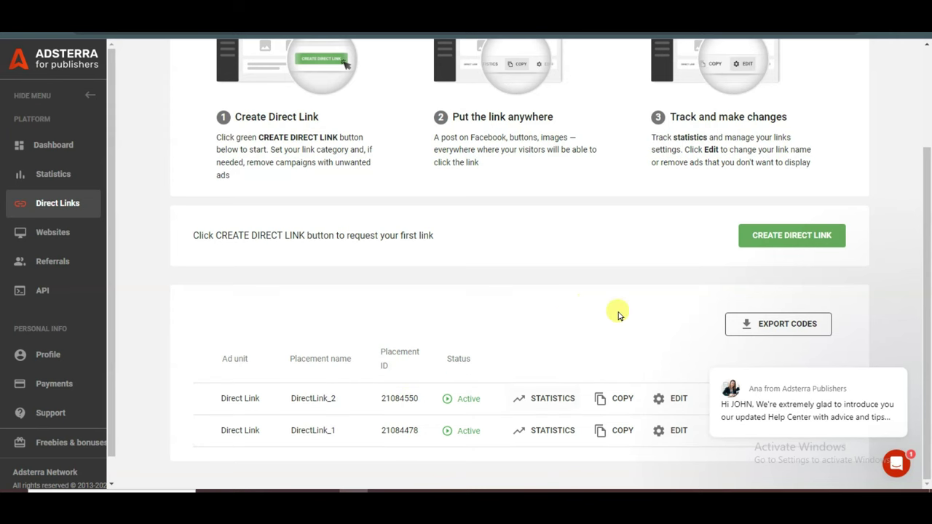
Reach the Google Sites home page in a new tab through a Google search
scroll(894, 272, "up", 2)
triple_click(492, 297)
left_click(500, 235)
key("ctrl+t")
type("goo")
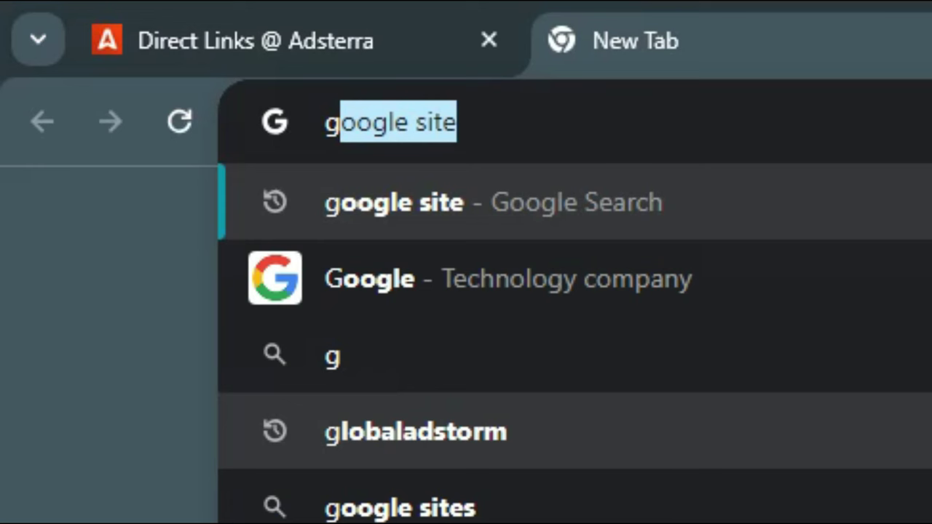
type("gle")
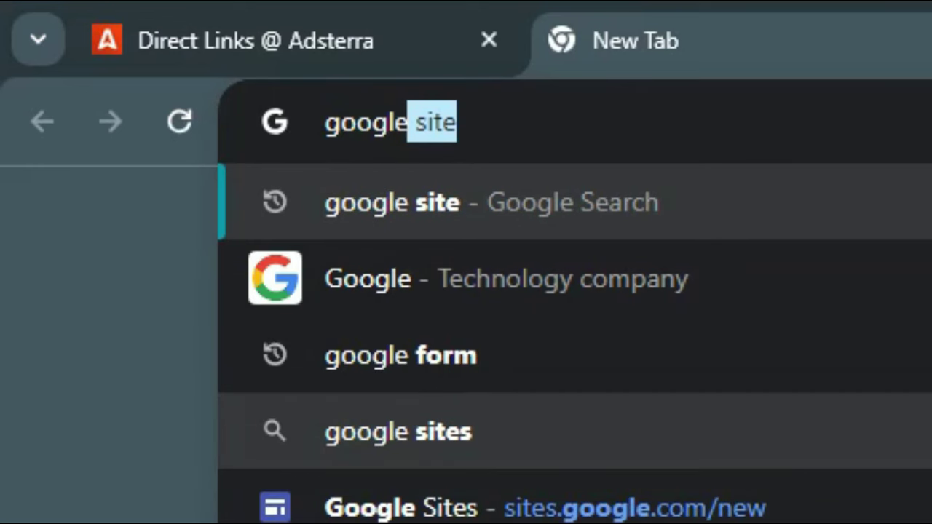
key("Return")
left_click(187, 184)
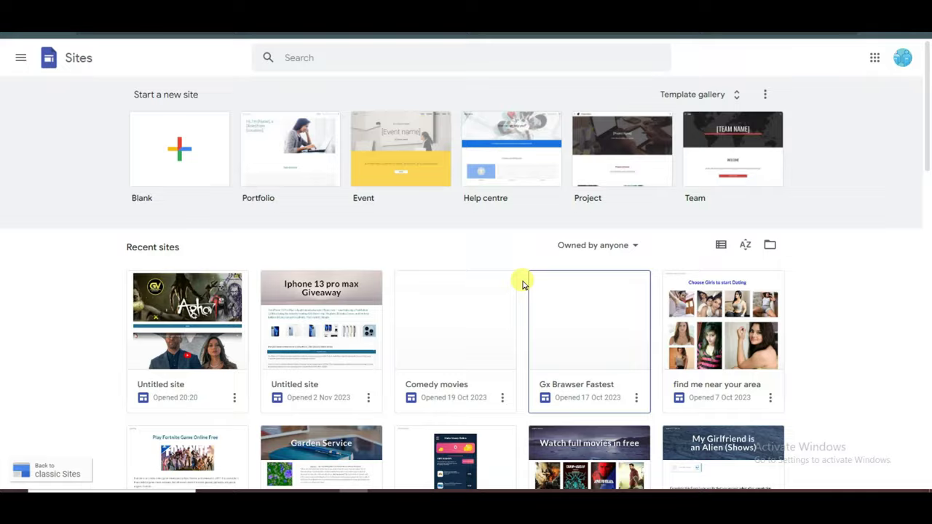
Create a blank site without its header and name it 'Watch full movies in free'
scroll(495, 276, "down", 4)
scroll(458, 273, "up", 4)
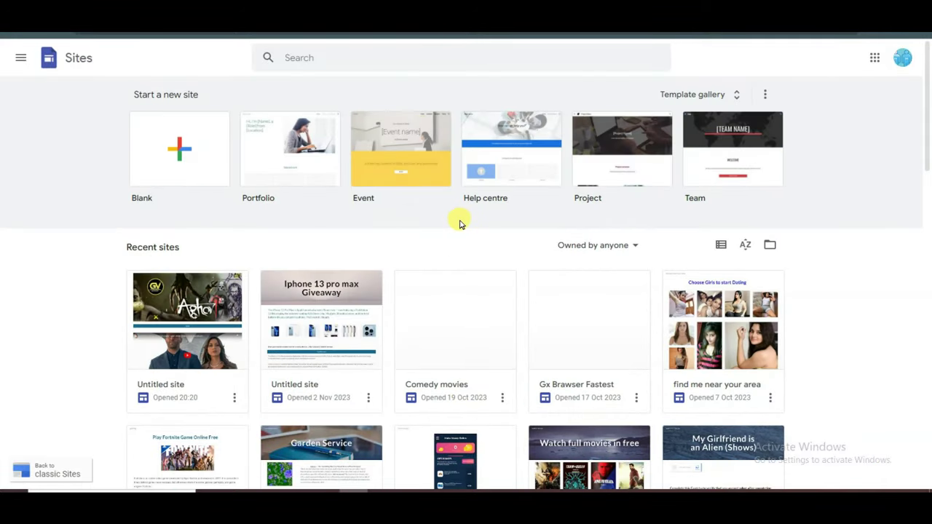
left_click(178, 143)
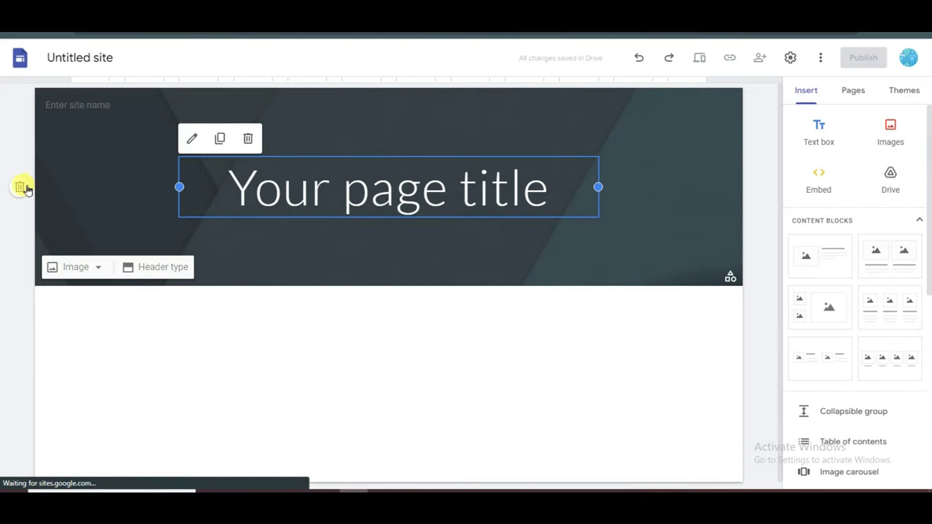
left_click(20, 187)
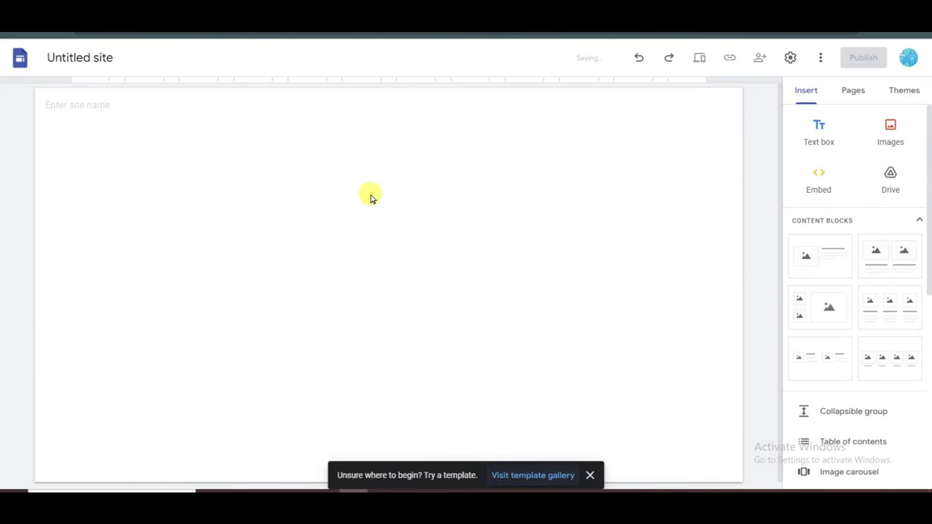
type("Watch full movies in free")
key("Return")
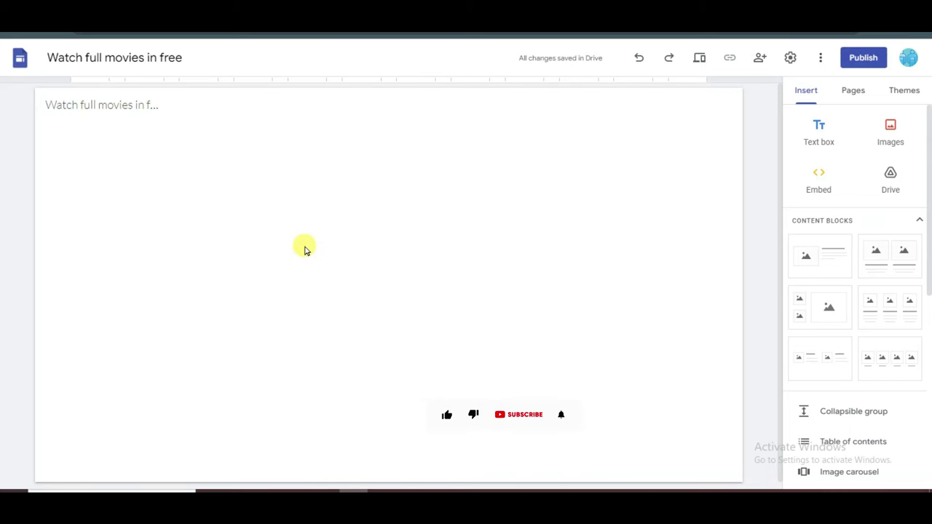
key("ctrl+t")
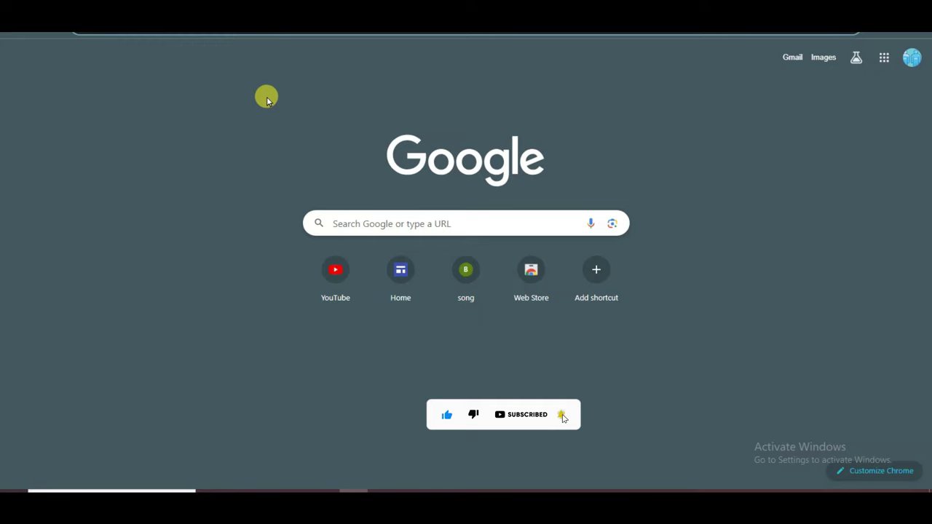
Search Google Images for avengers poster and save the BALDAU PRINTS poster image
type("avengers poster")
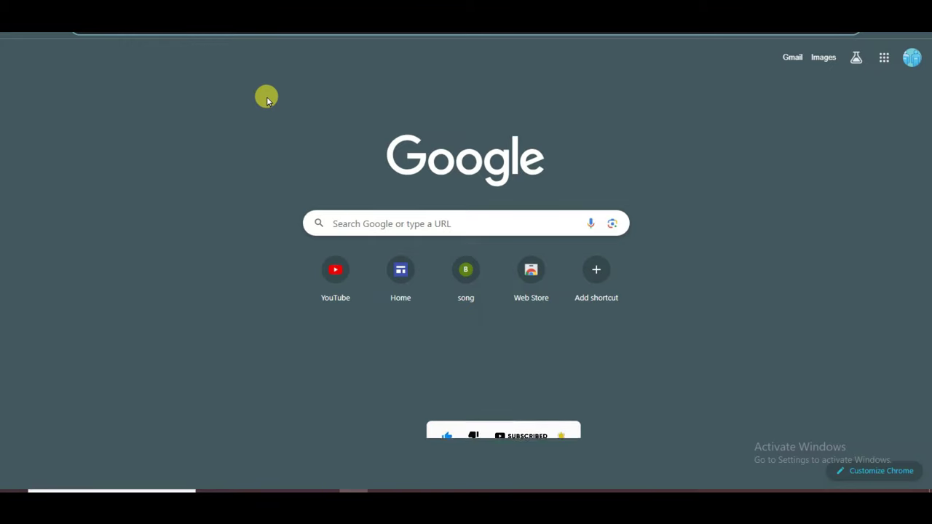
key("Return")
left_click(173, 104)
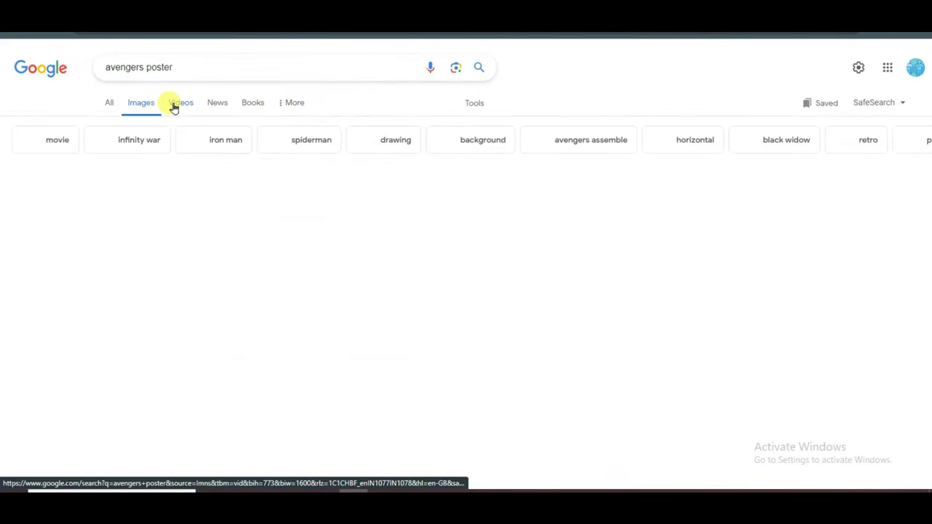
scroll(541, 238, "down", 4)
scroll(541, 238, "up", 5)
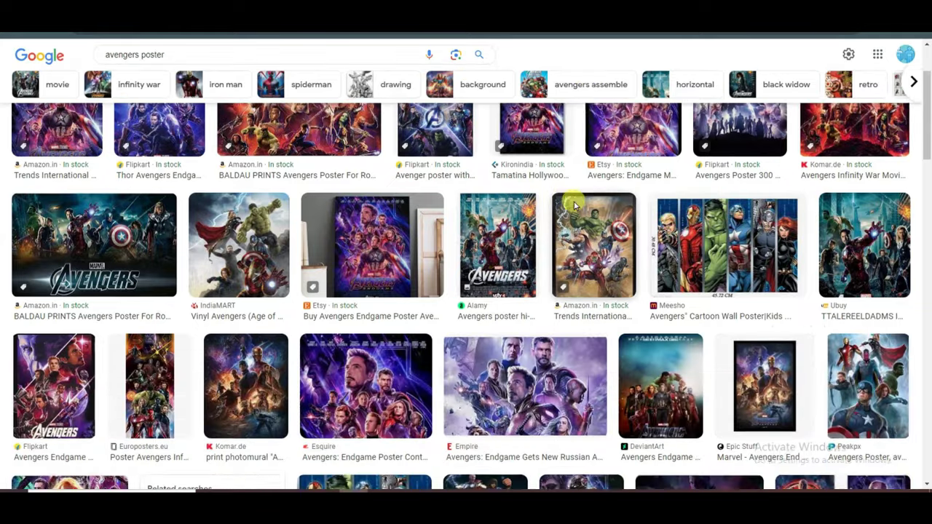
left_click(303, 208)
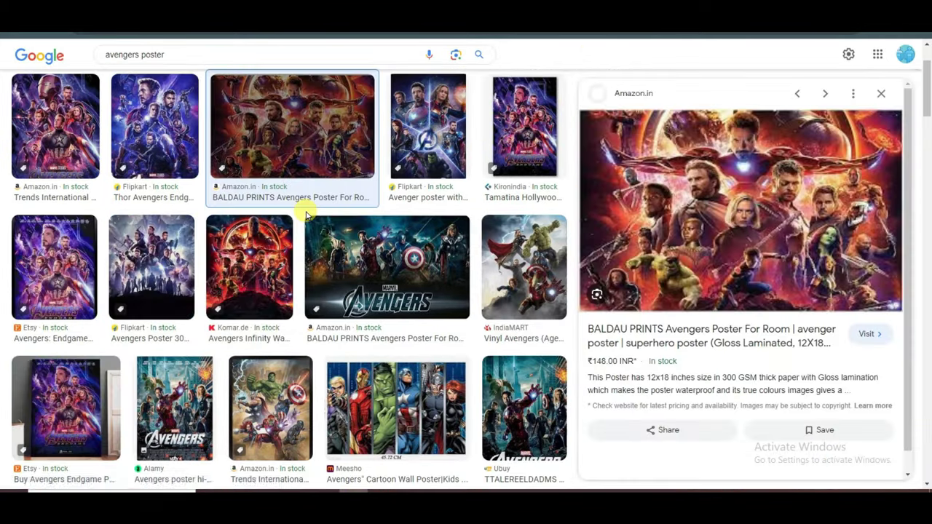
right_click(765, 203)
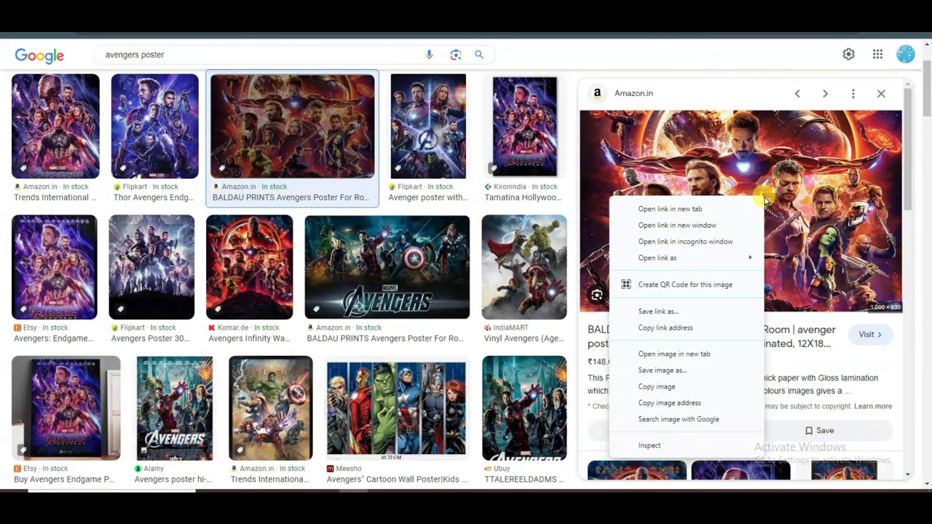
left_click(676, 372)
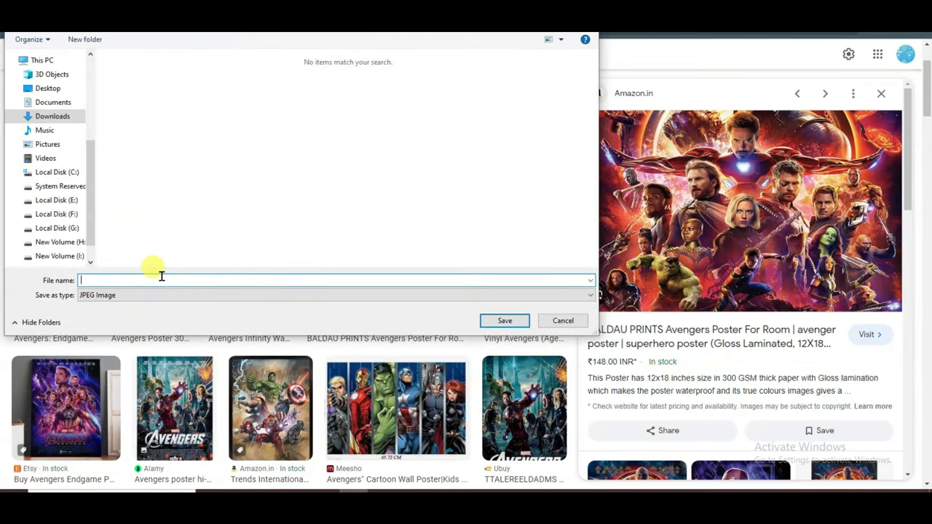
Save the poster as avan, upload it into the site page, and widen it to full width
type("avan")
left_click(502, 322)
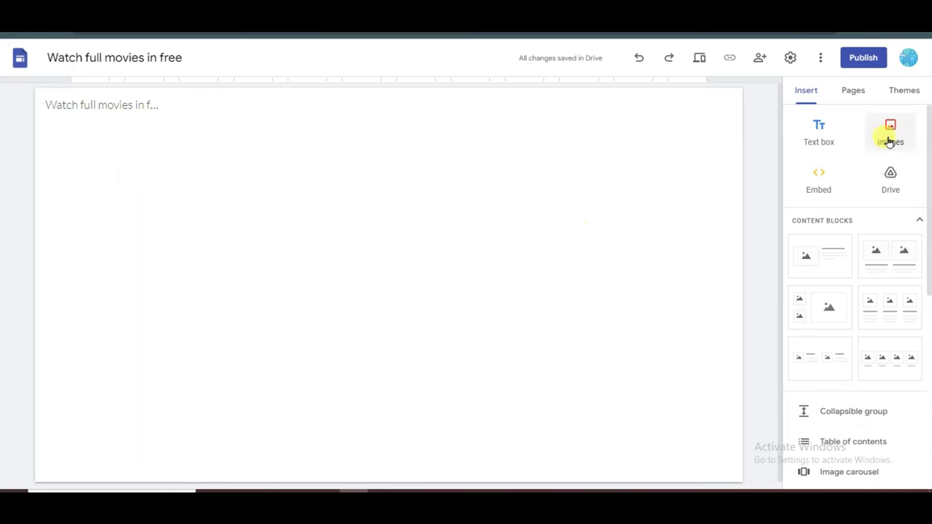
left_click(902, 142)
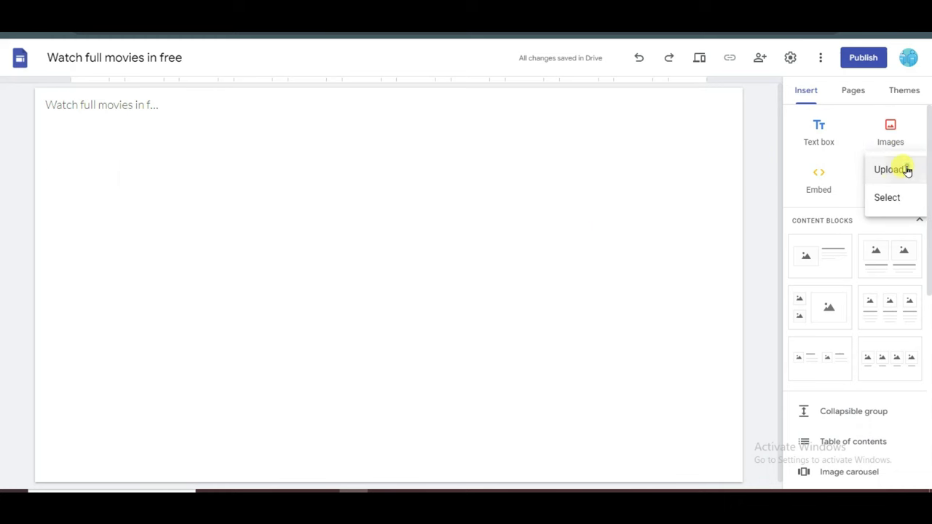
left_click(906, 170)
left_click(136, 104)
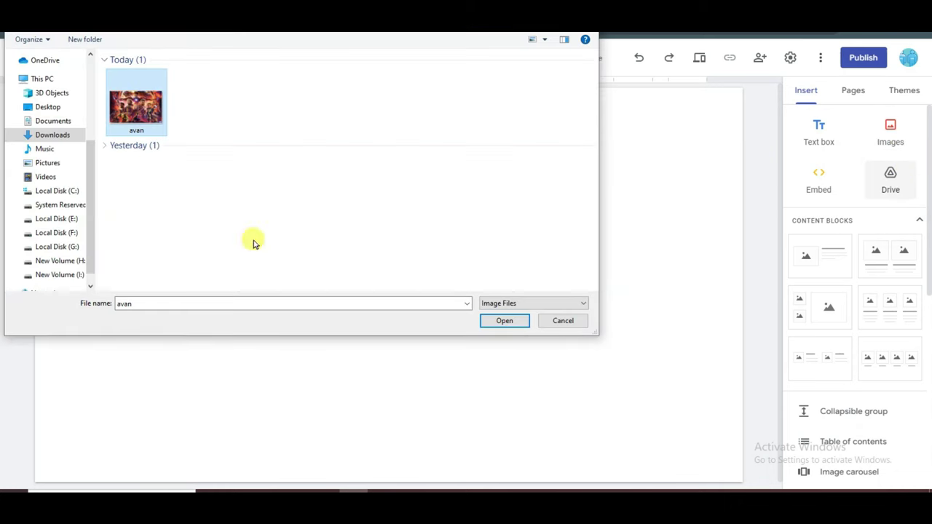
left_click(503, 321)
left_click_drag(297, 268, 705, 375)
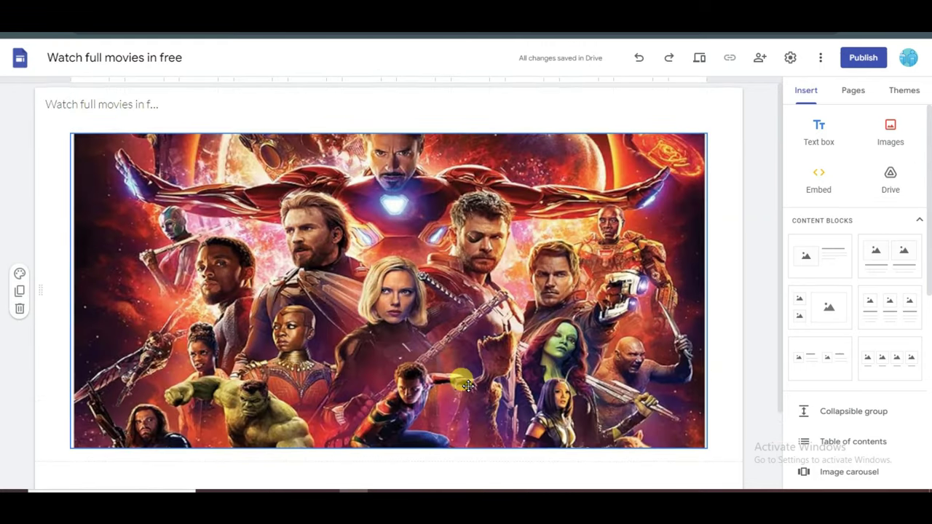
scroll(509, 393, "down", 2)
scroll(869, 275, "down", 4)
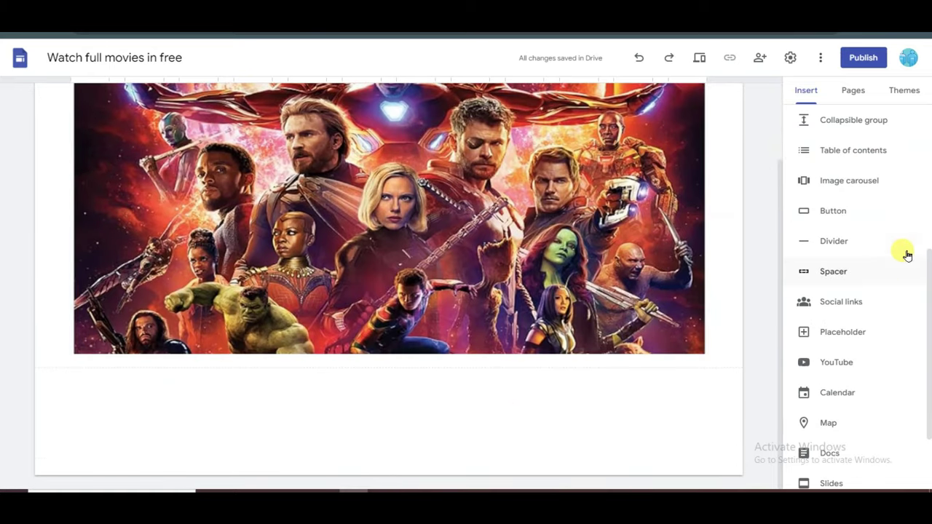
Insert a Download button linked to the Adsterra DirectLink_1 URL, centred under the poster
left_click(844, 211)
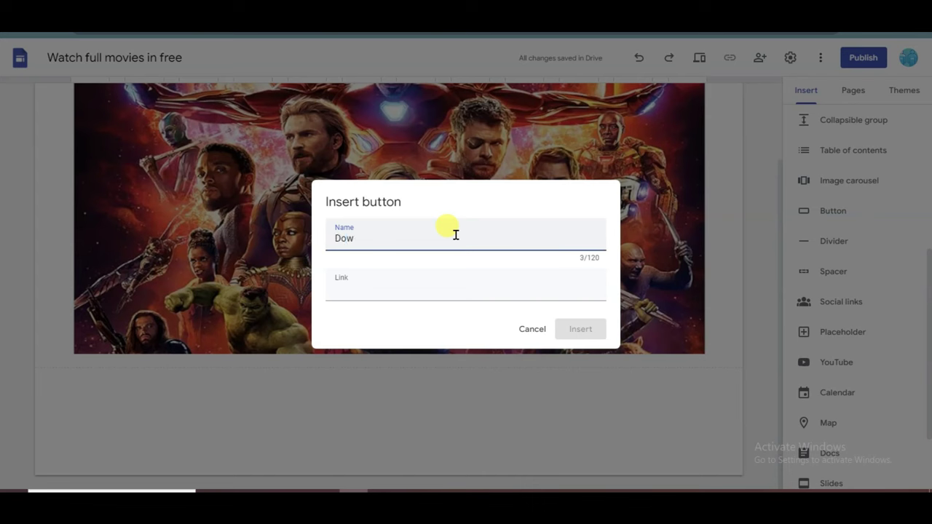
type("oad")
left_click(387, 289)
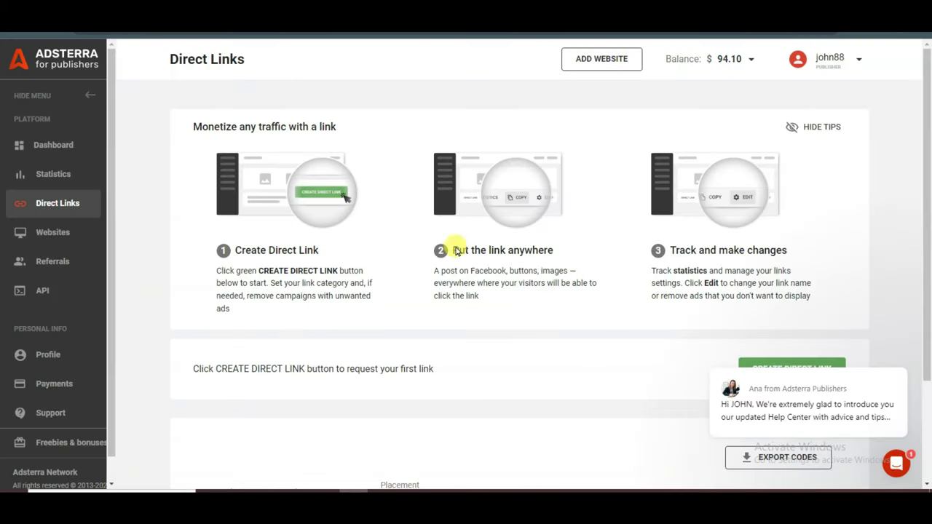
scroll(564, 282, "down", 2)
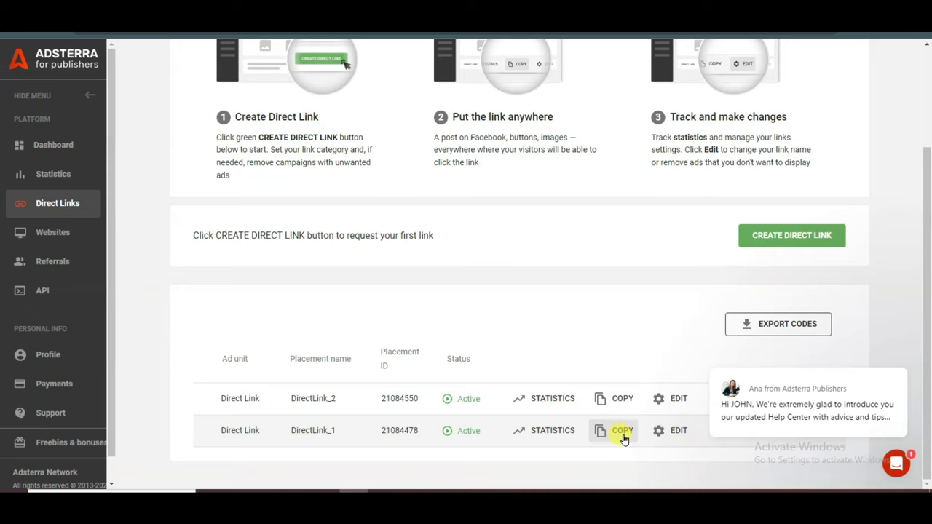
left_click(623, 431)
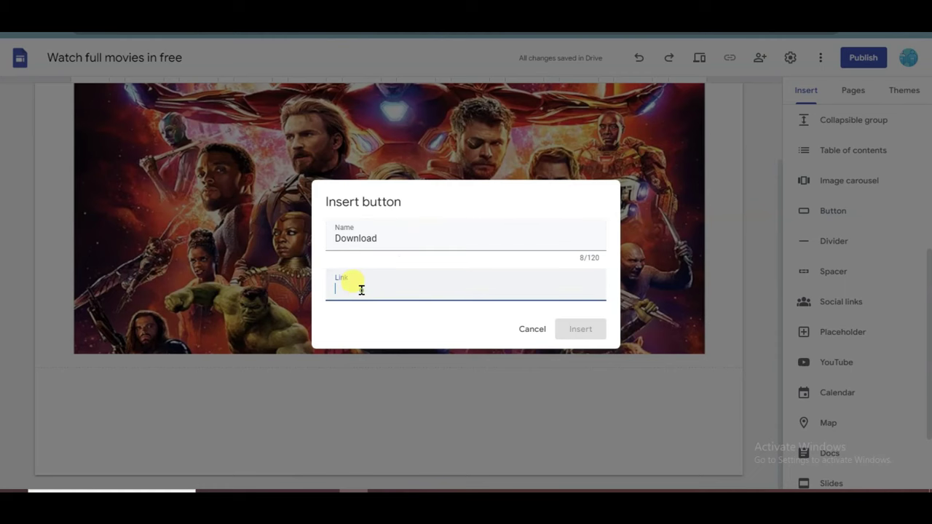
key("ctrl+v")
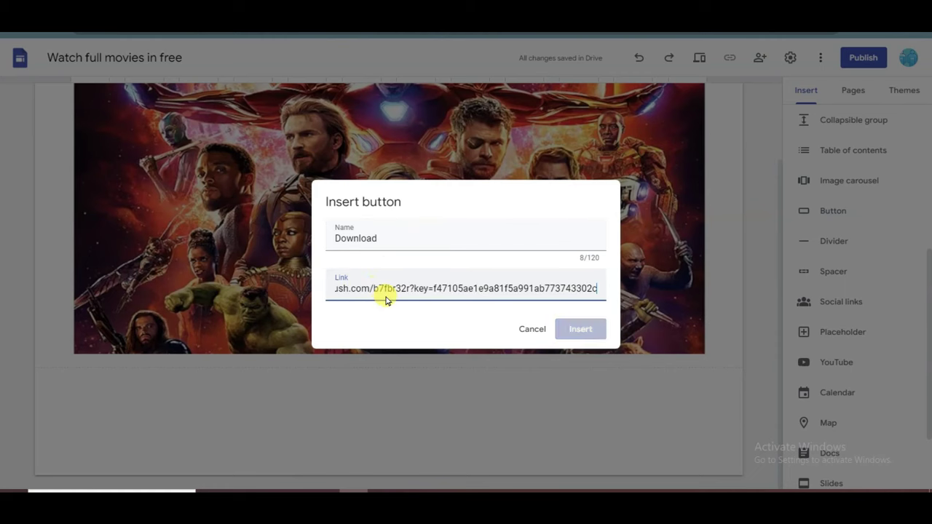
left_click(587, 331)
left_click_drag(117, 339, 410, 343)
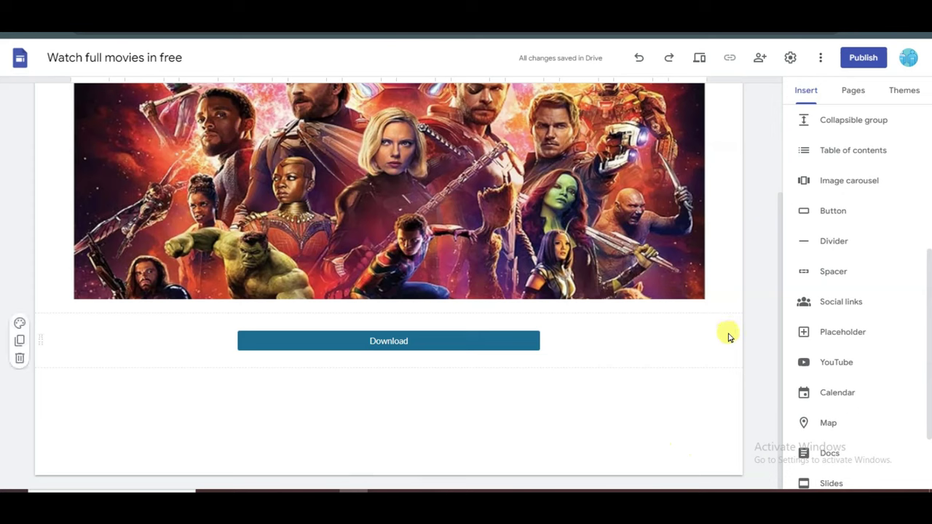
Embed the Avengers: Endgame full movie YouTube video and widen it to full width
left_click(842, 365)
left_click_drag(315, 156, 252, 159)
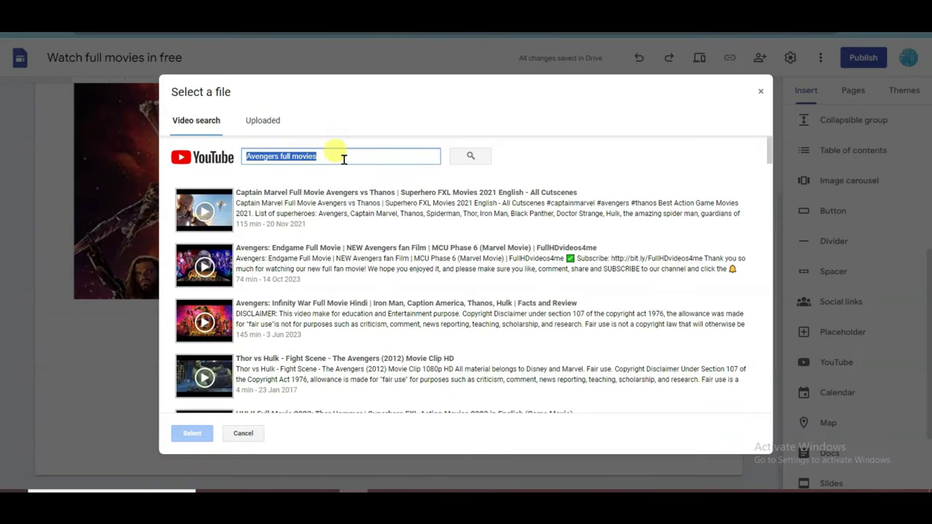
scroll(375, 247, "down", 3)
scroll(376, 230, "down", 8)
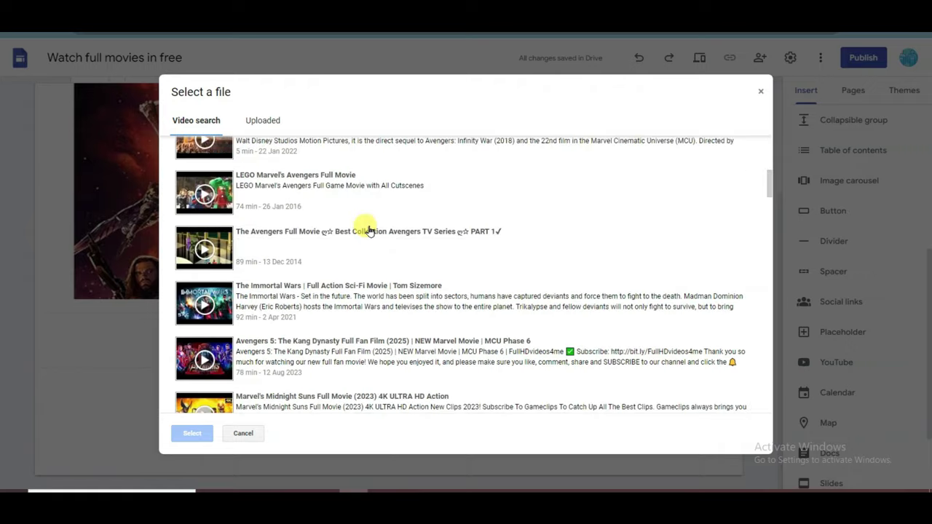
scroll(376, 298, "up", 12)
left_click(328, 258)
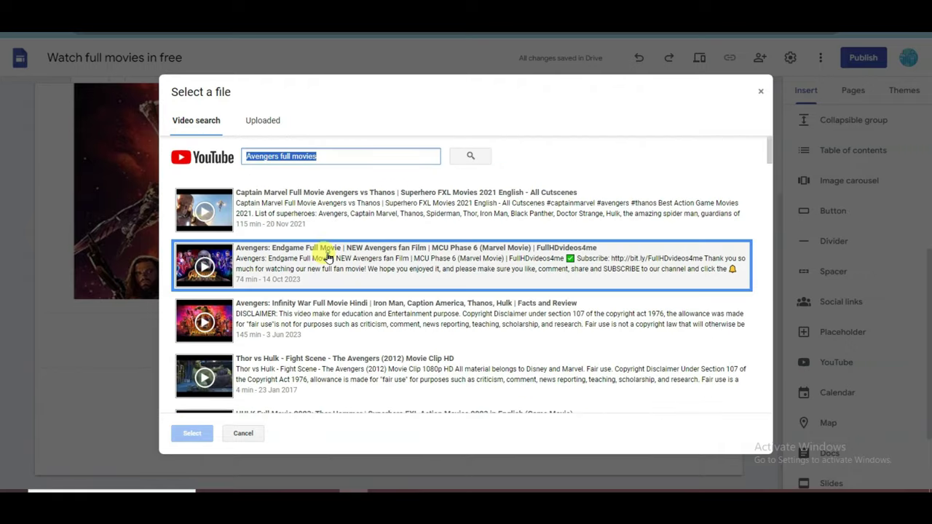
left_click(193, 434)
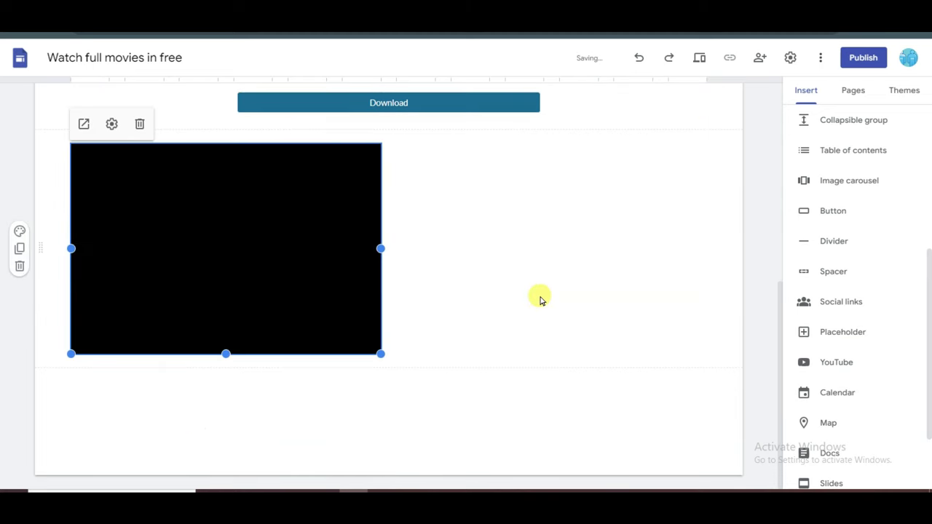
left_click_drag(381, 353, 708, 445)
scroll(509, 327, "up", 2)
left_click(422, 252)
Duplicate the Download button section and place the copy below the Endgame video
left_click(322, 252)
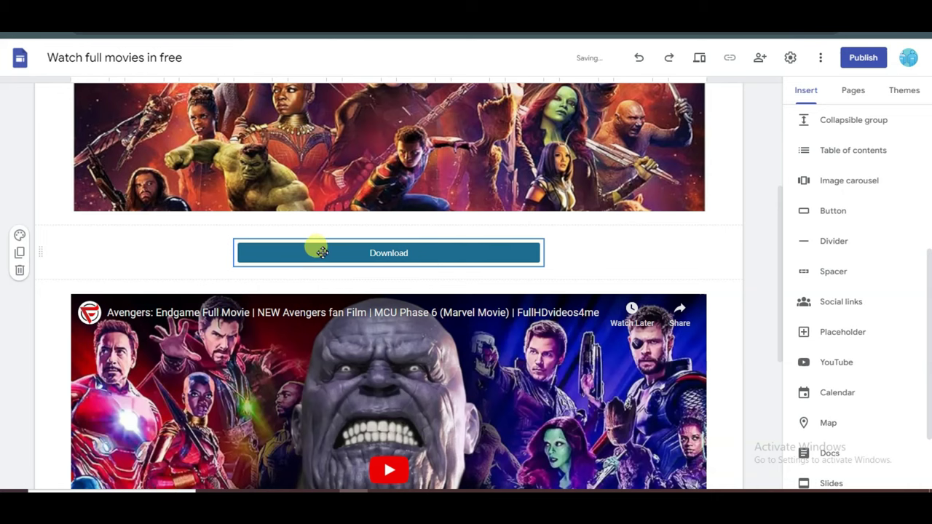
left_click(20, 255)
left_click_drag(389, 174, 414, 372)
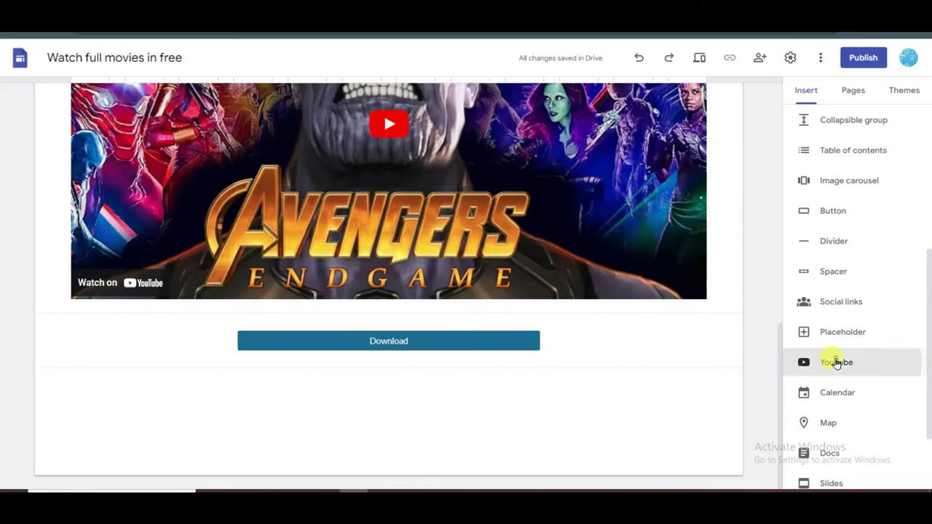
Embed the SPEED BODYGUARD video from an action movies search at full width
left_click(832, 362)
type("action movi")
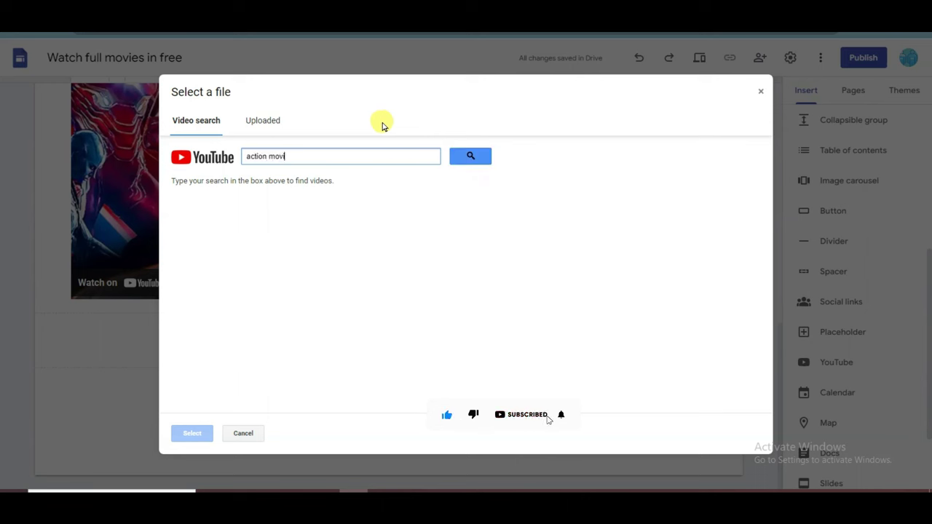
type("es")
key("Return")
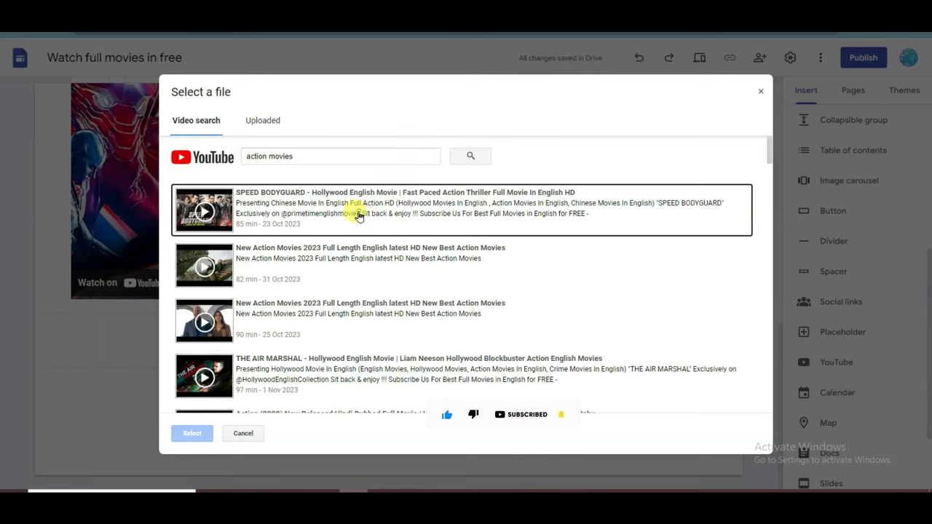
left_click(360, 214)
left_click(191, 433)
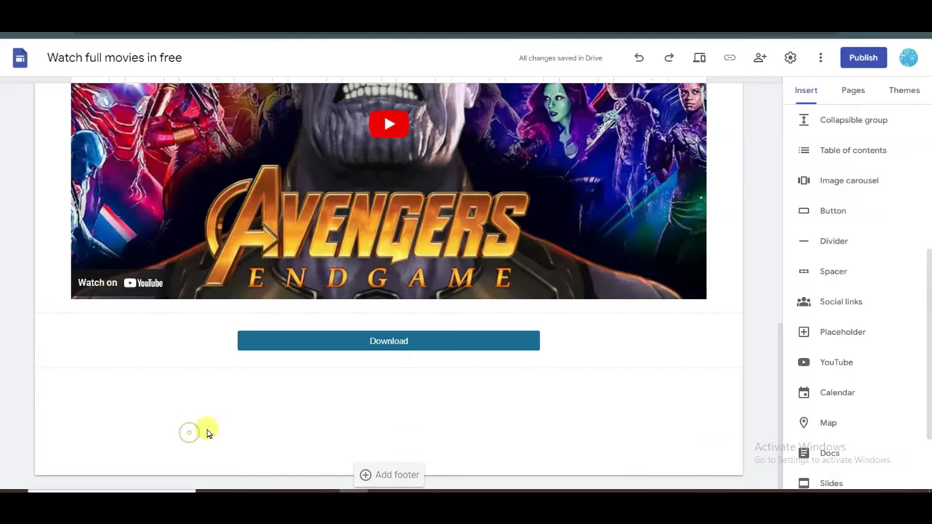
left_click_drag(377, 352, 655, 379)
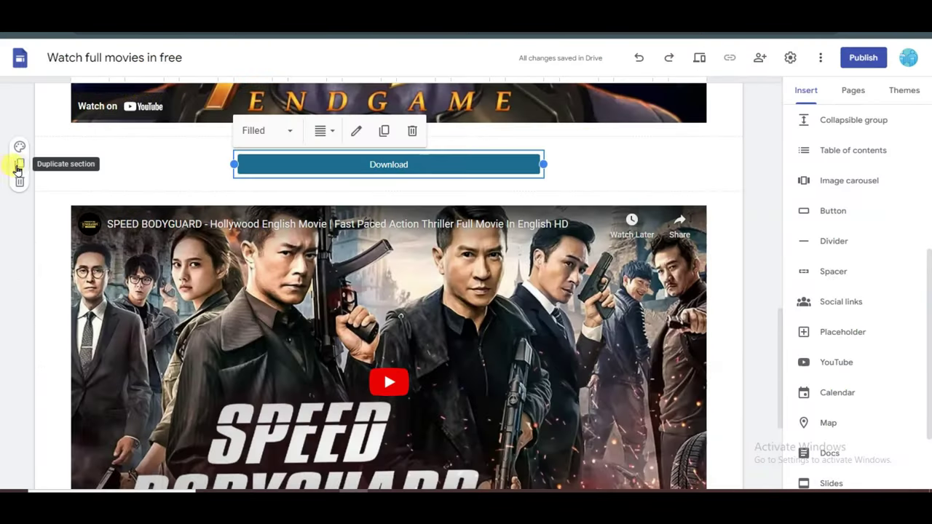
Add another duplicated Download button below the SPEED BODYGUARD video
left_click(22, 167)
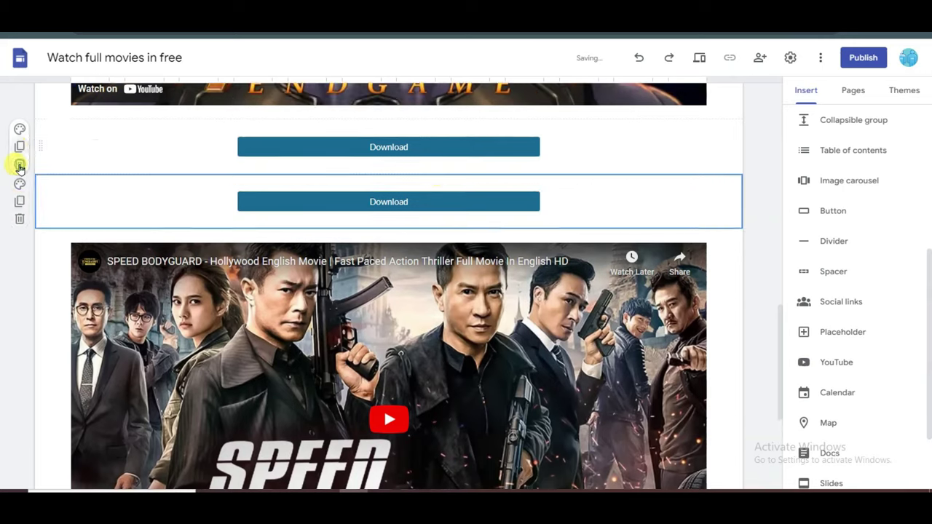
left_click_drag(443, 158, 502, 412)
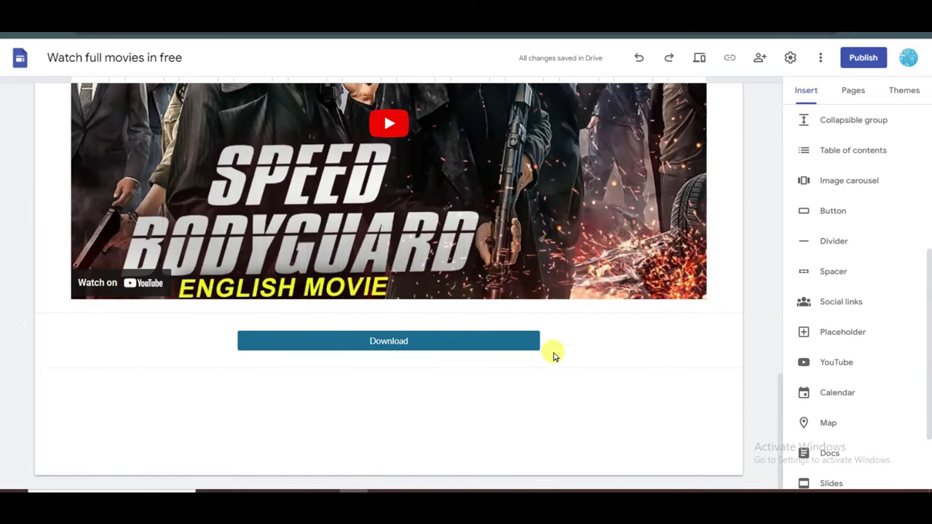
scroll(761, 324, "up", 5)
scroll(754, 326, "up", 10)
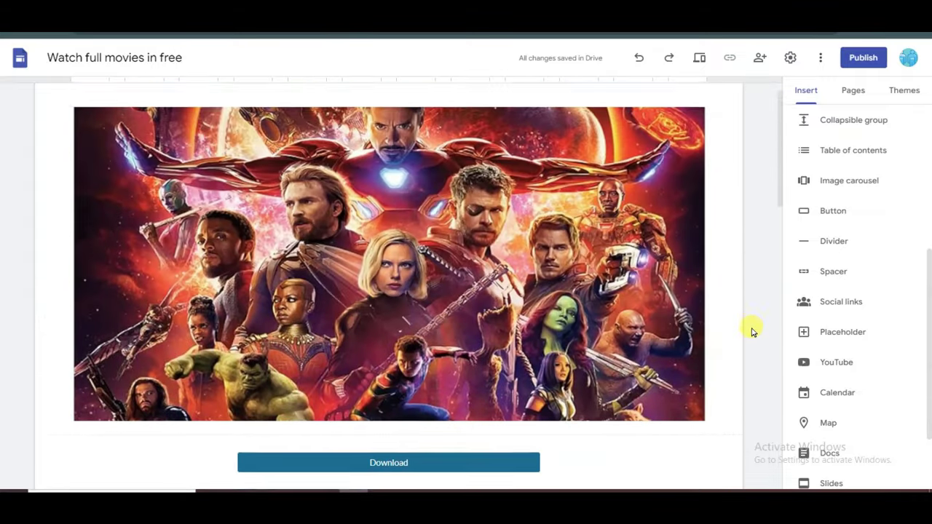
left_click(863, 57)
Publish the site and attach the avan poster image to a new Facebook photo post
left_click(637, 388)
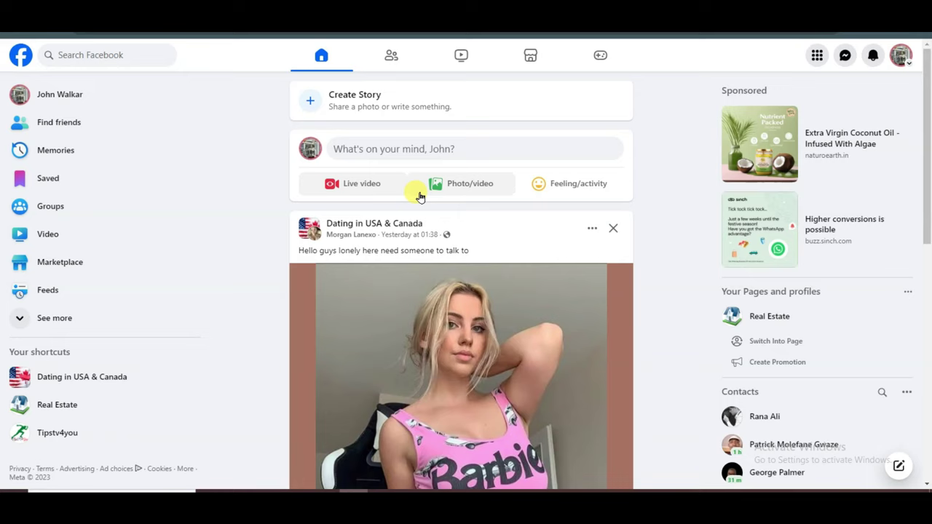
left_click(460, 188)
left_click(531, 248)
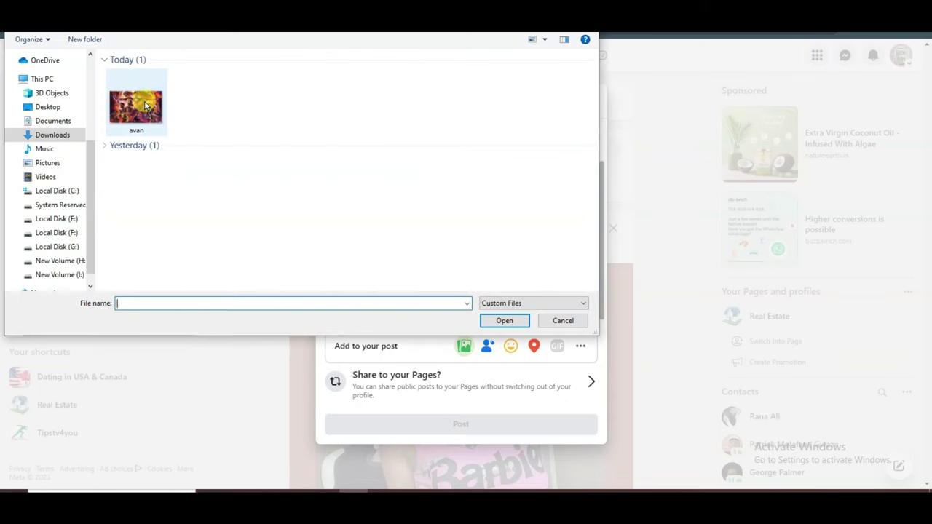
left_click(145, 105)
left_click(498, 323)
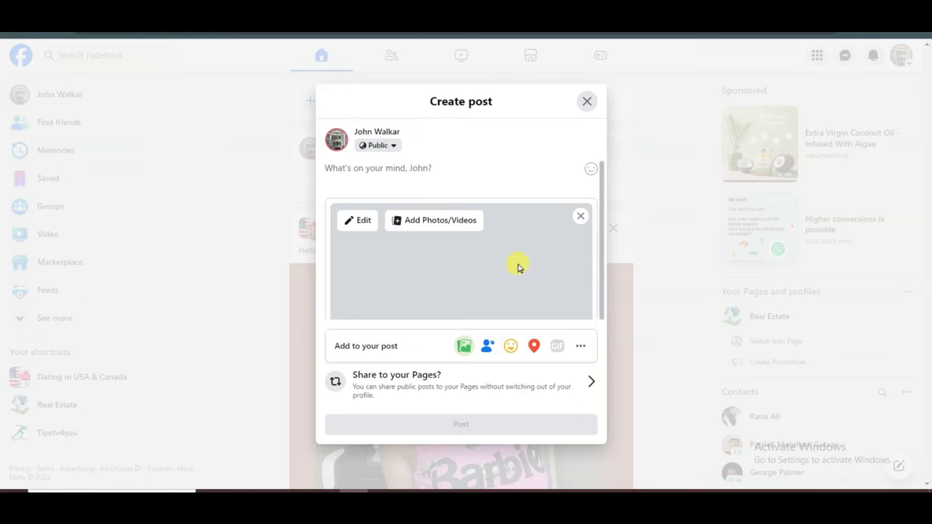
Paste the published site link into the post text and post it
left_click(409, 177)
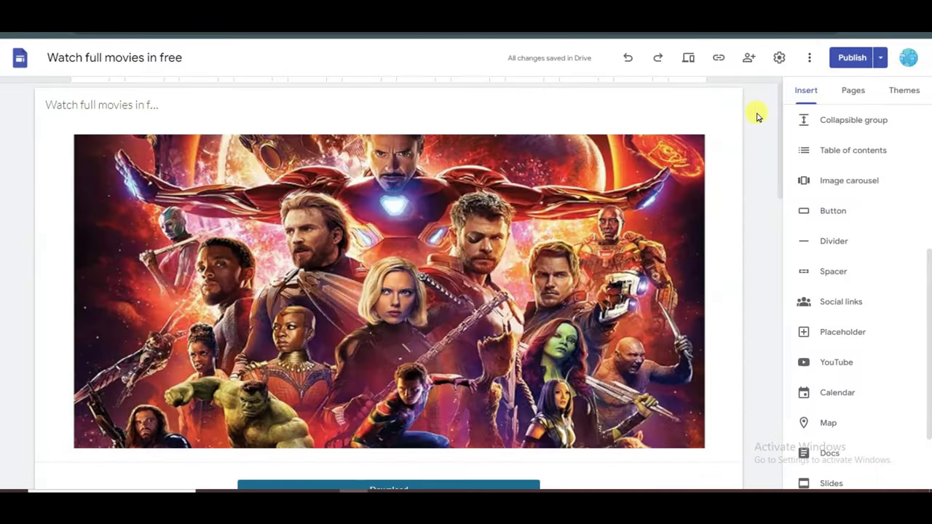
left_click(718, 58)
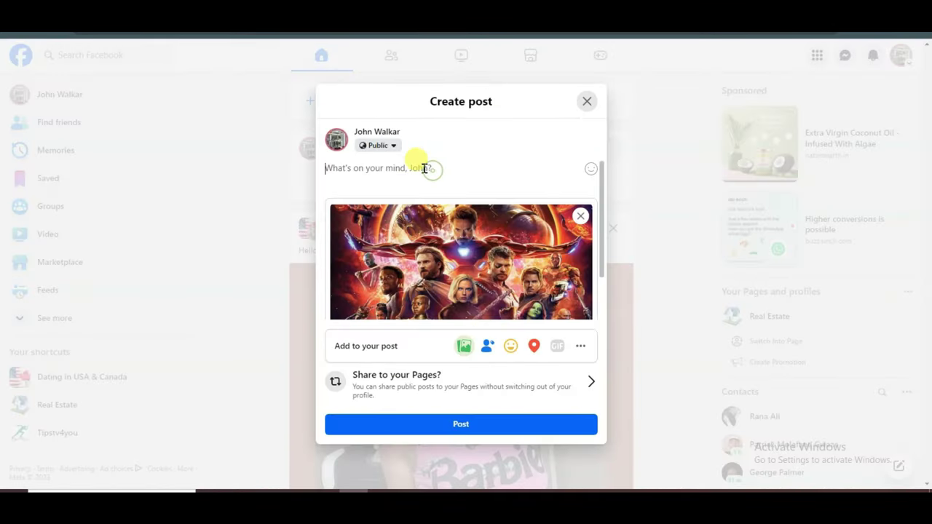
right_click(426, 172)
left_click(442, 282)
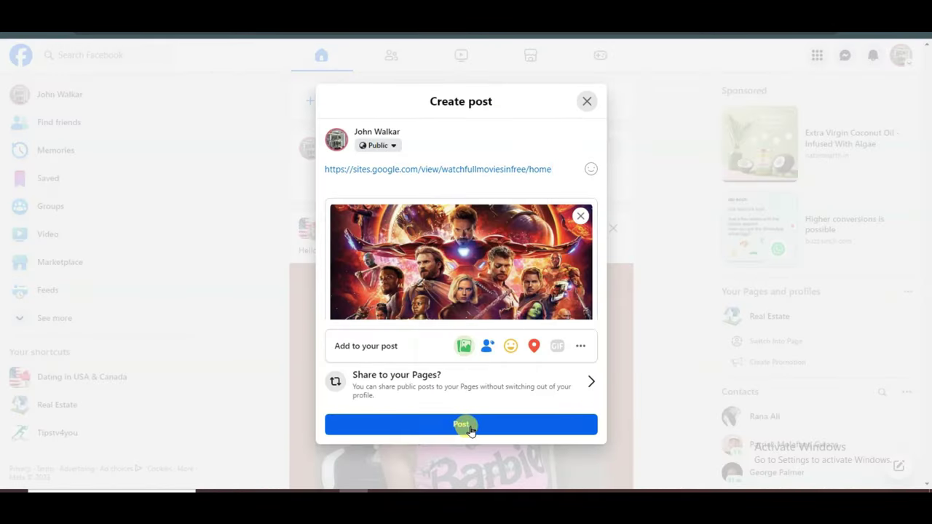
left_click(468, 425)
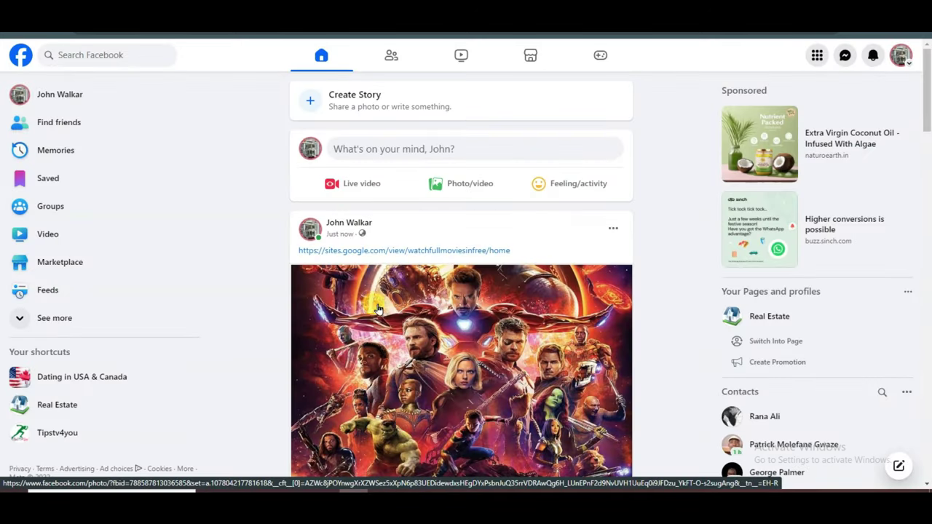
Share the movie-site post to your Facebook story and open the story to view it
scroll(546, 269, "down", 1)
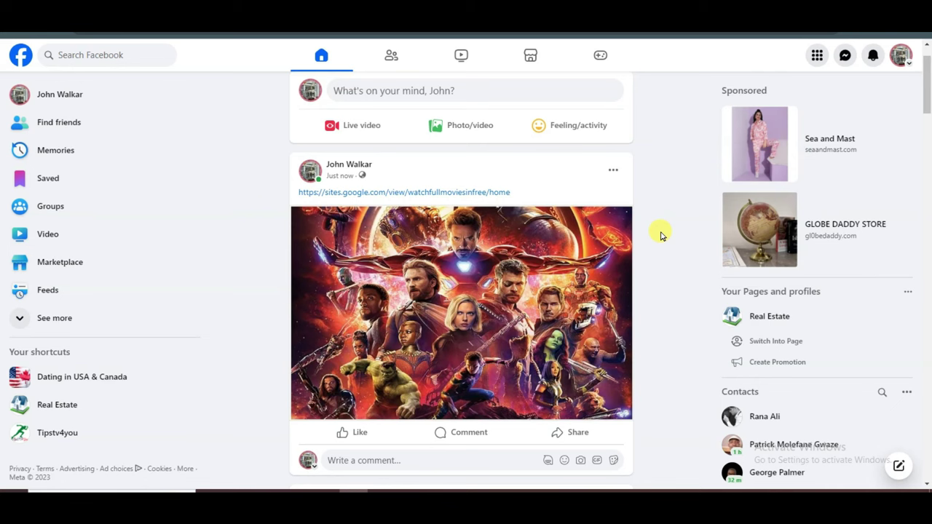
scroll(661, 236, "up", 1)
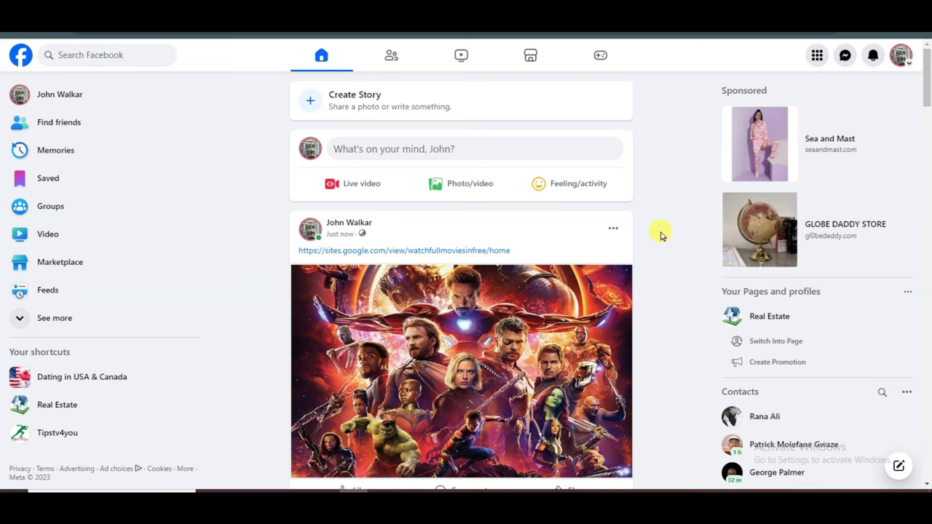
scroll(661, 235, "down", 2)
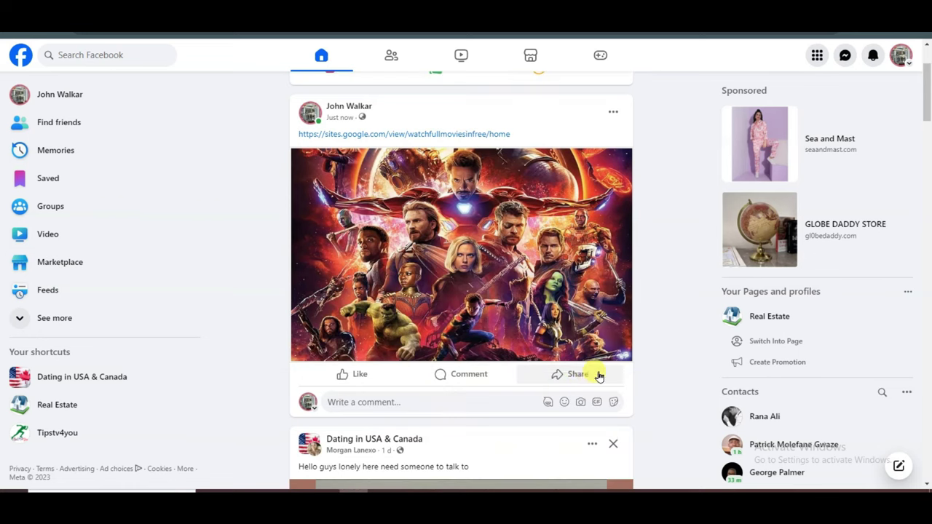
left_click(575, 378)
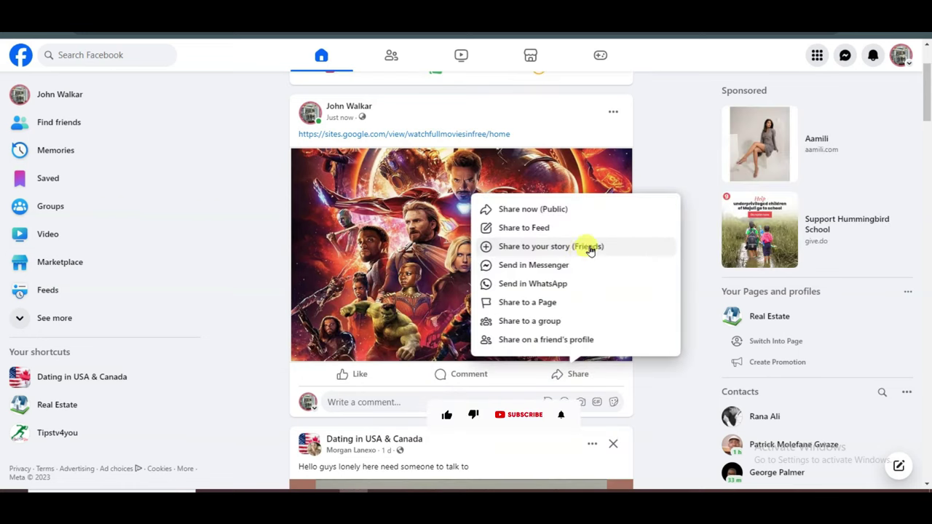
left_click(591, 247)
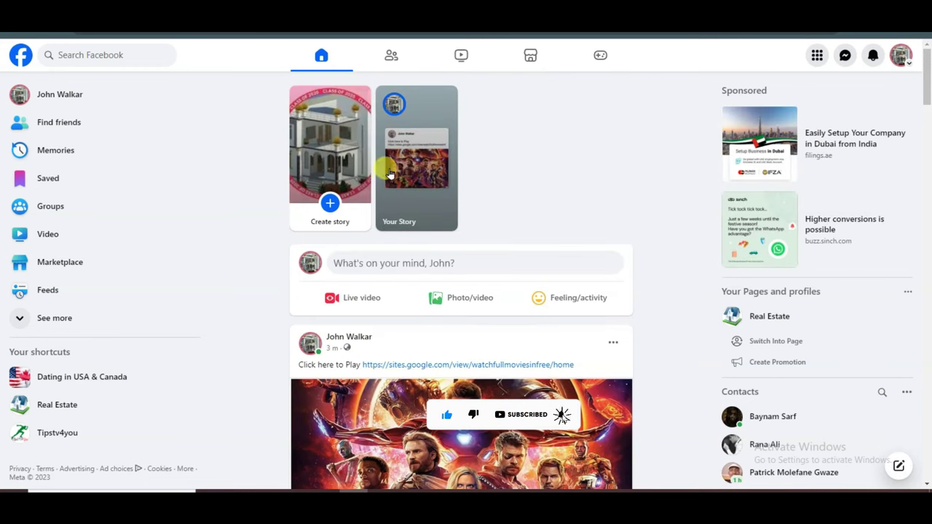
left_click(441, 182)
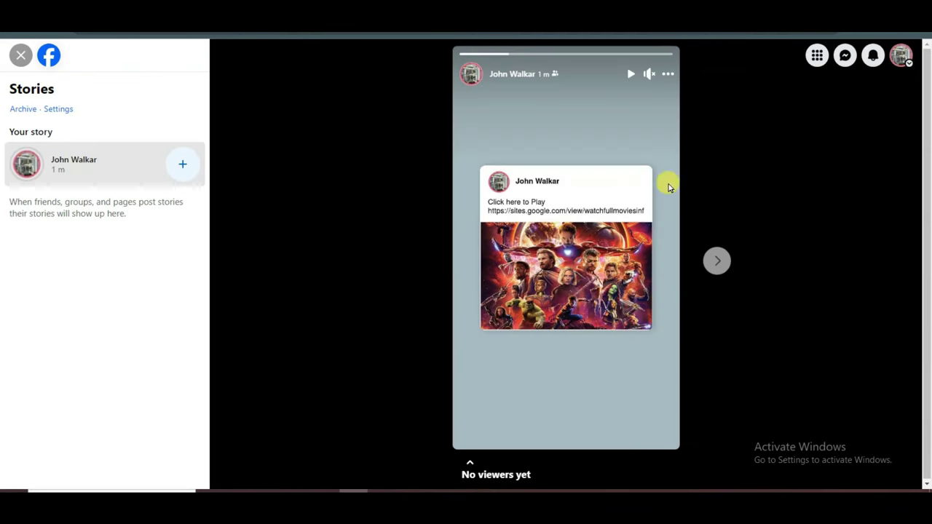
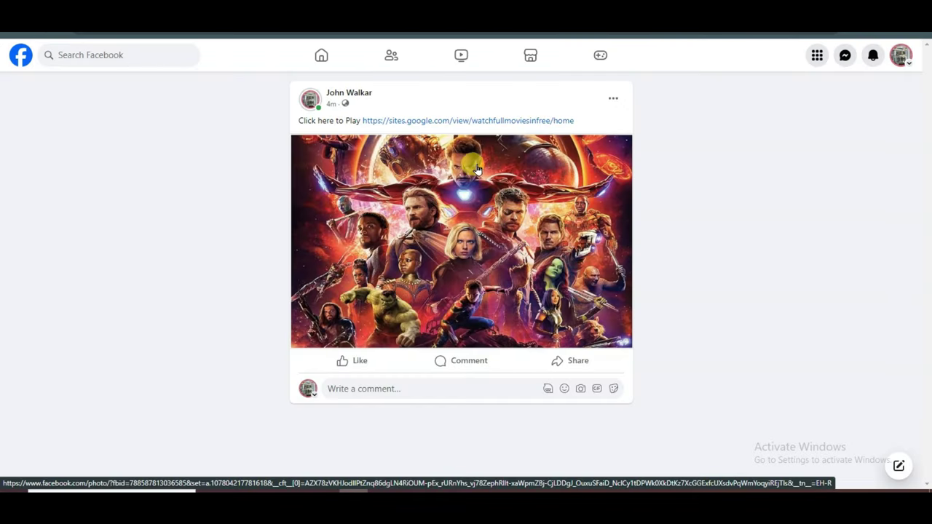
Follow the post's sites.google.com link to the 'Watch full movies in free' page
left_click(480, 120)
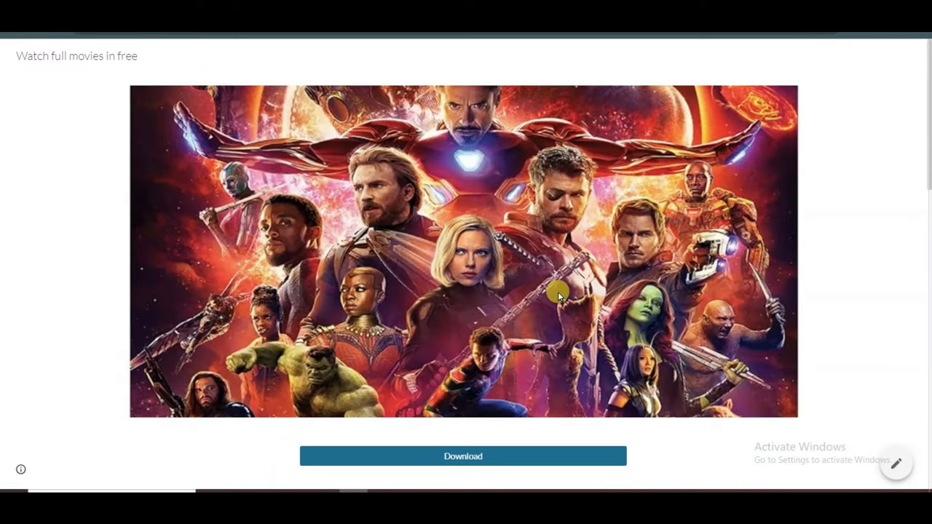
Scroll down the movie site and start the embedded Speed Bodyguard YouTube video
scroll(608, 250, "down", 10)
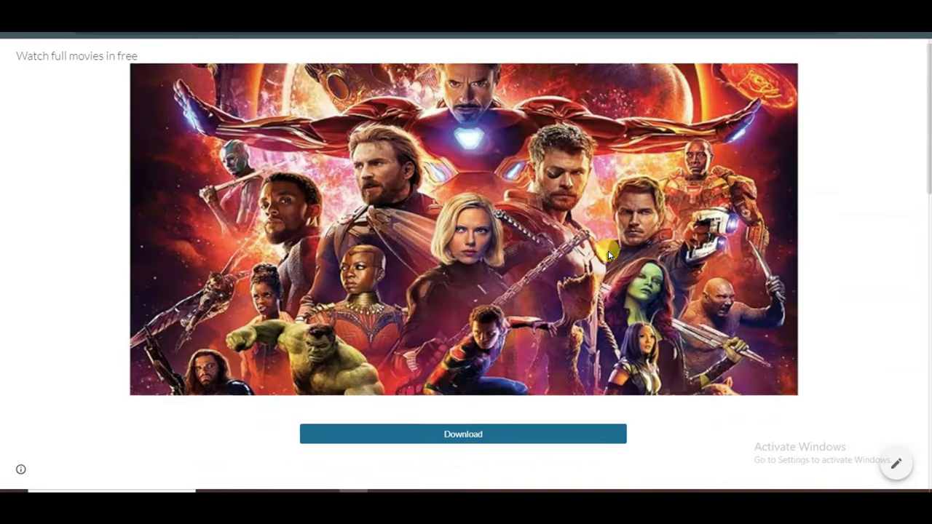
scroll(676, 247, "up", 10)
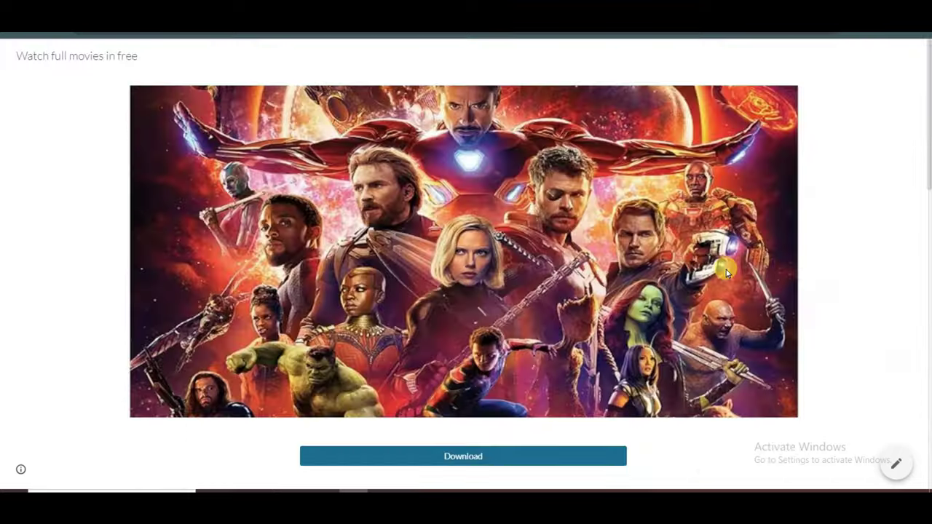
scroll(540, 423, "down", 2)
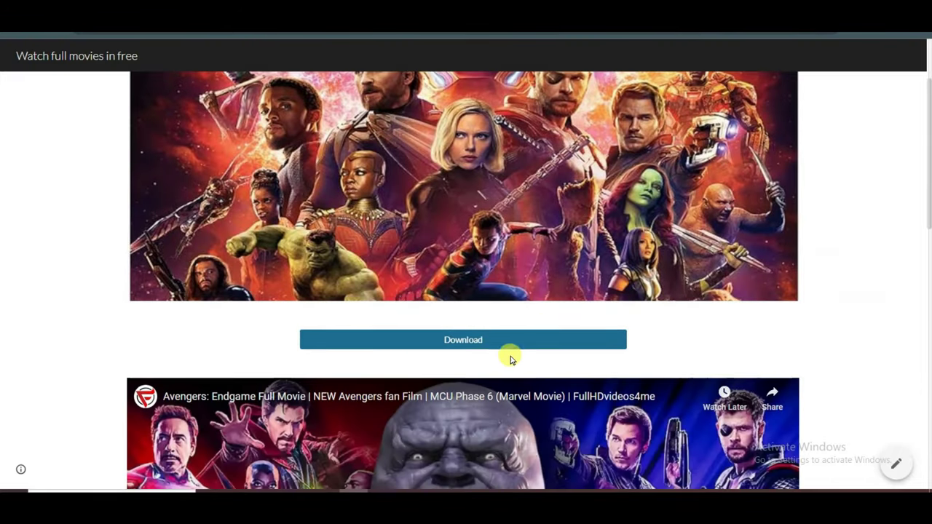
scroll(517, 364, "down", 8)
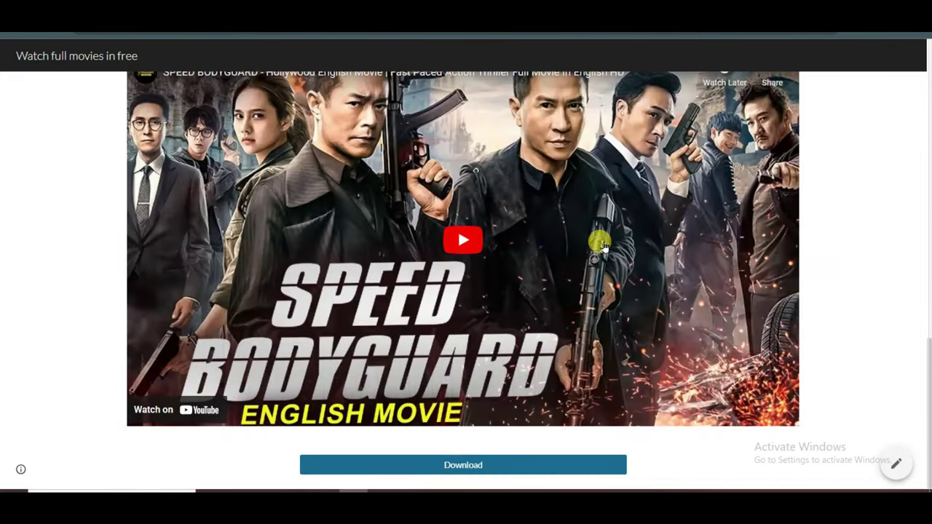
left_click(460, 239)
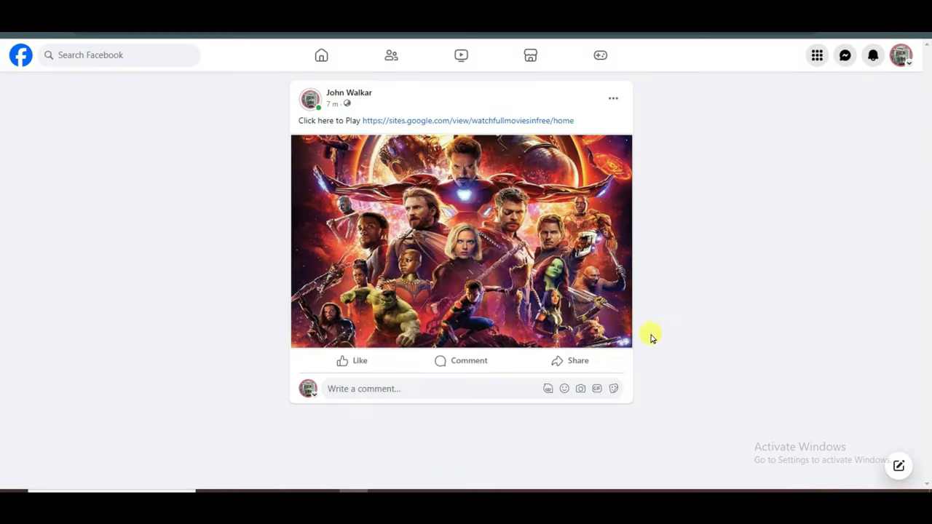
Choose 'Share on a friend's profile' from the post's Share menu
left_click(579, 361)
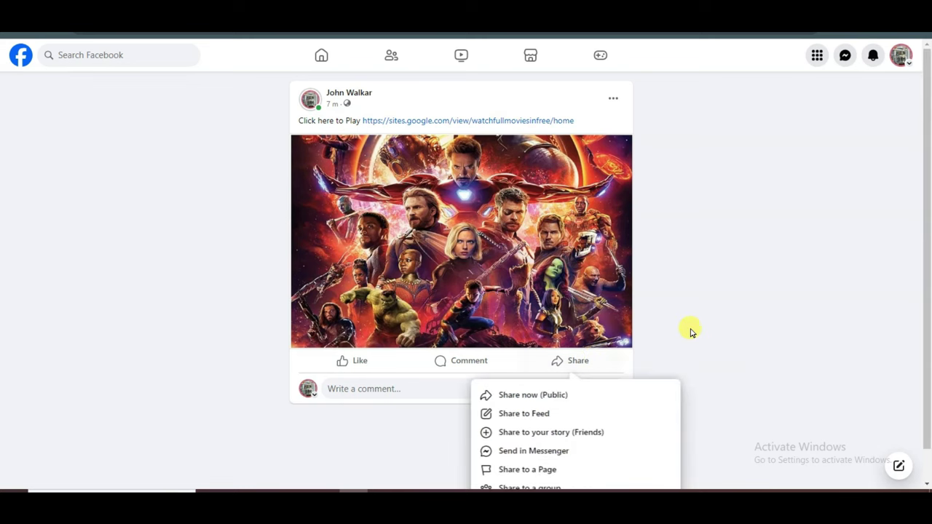
scroll(689, 328, "down", 1)
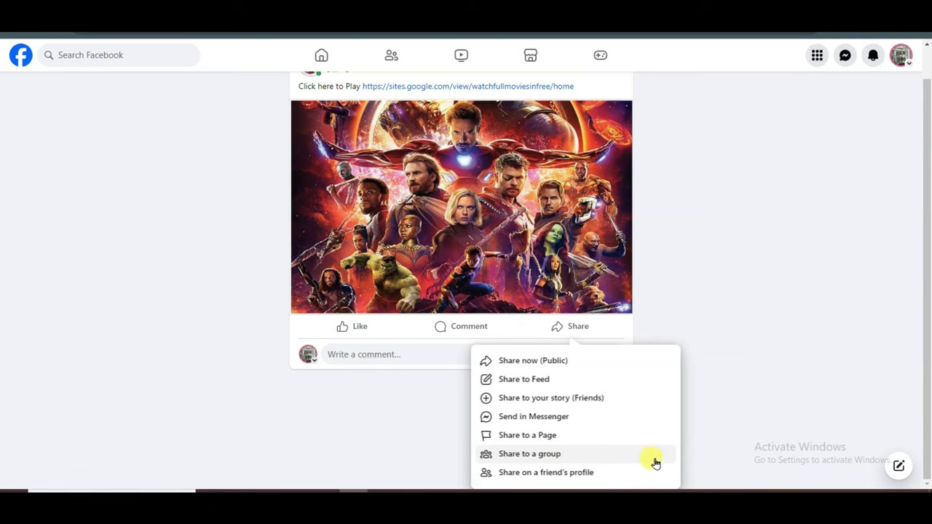
left_click(593, 476)
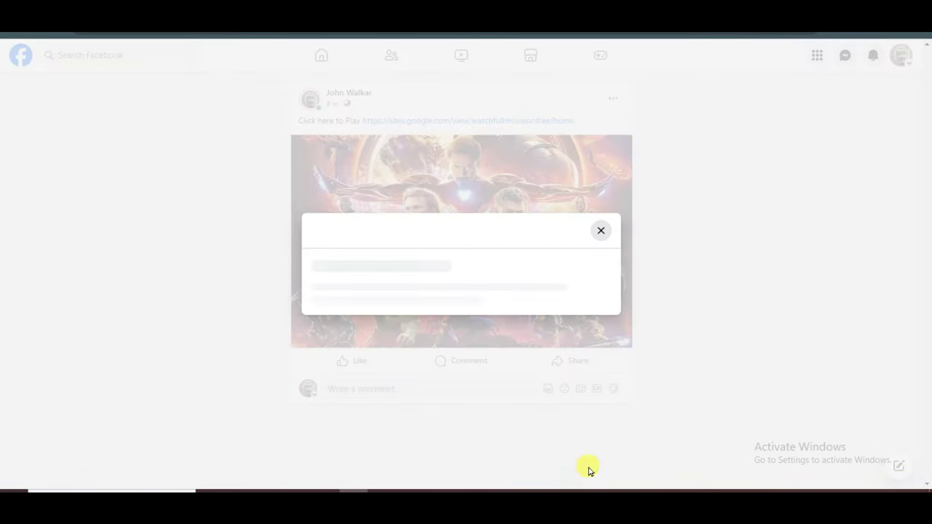
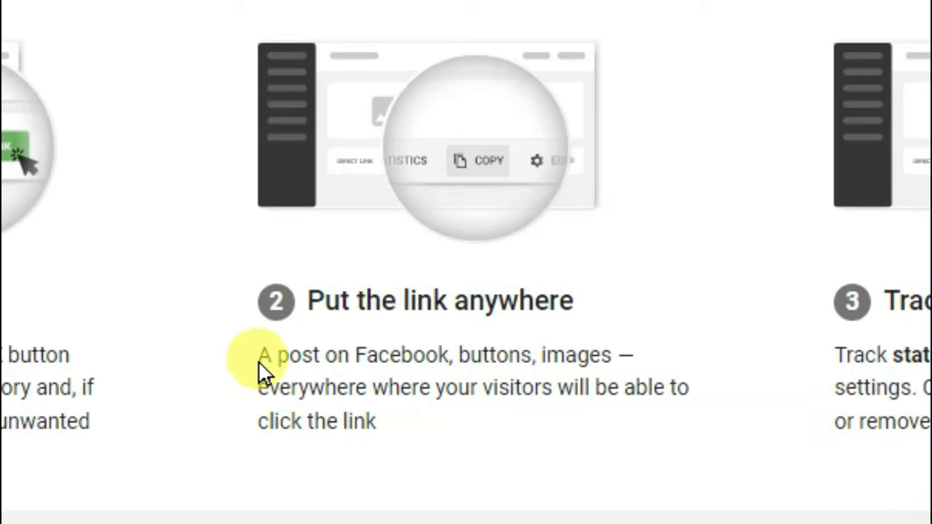
Highlight the 'Put the link anywhere' tip on the Direct Links page, then clear the selection
left_click_drag(260, 371, 437, 468)
left_click(448, 447)
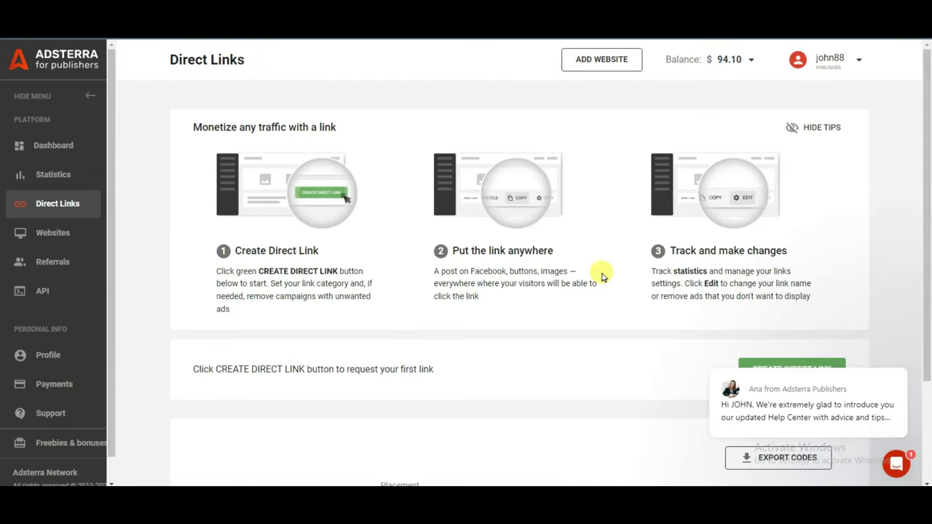
Open the Dashboard news feed and highlight the USDT post's $100 minimum withdrawal line
left_click(64, 151)
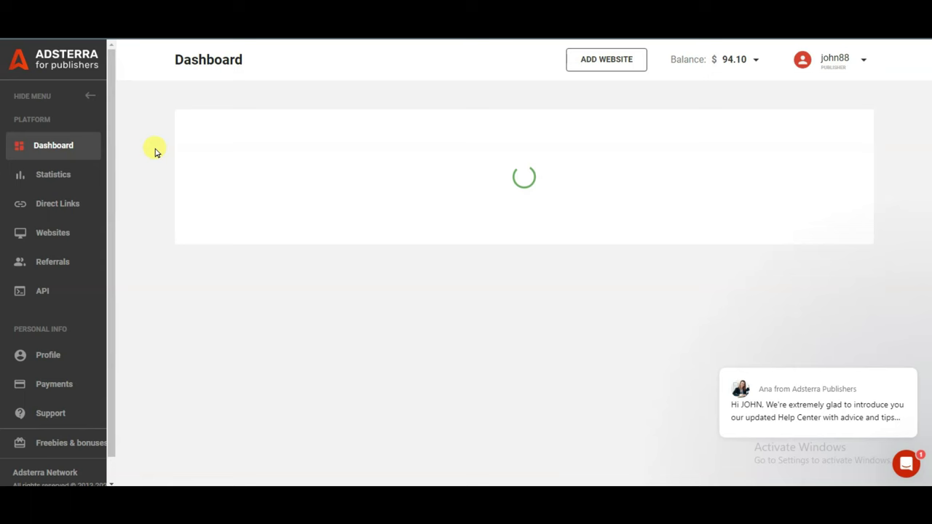
scroll(469, 216, "down", 4)
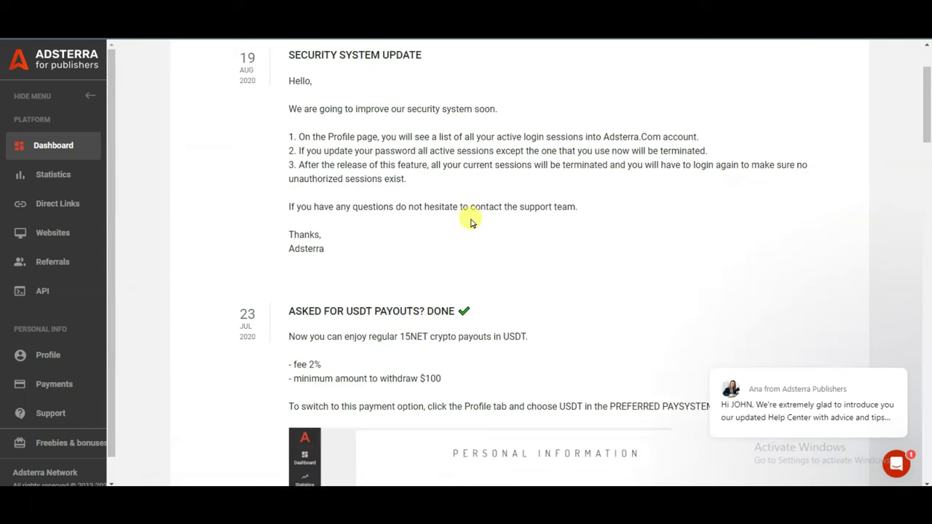
left_click_drag(355, 261, 449, 258)
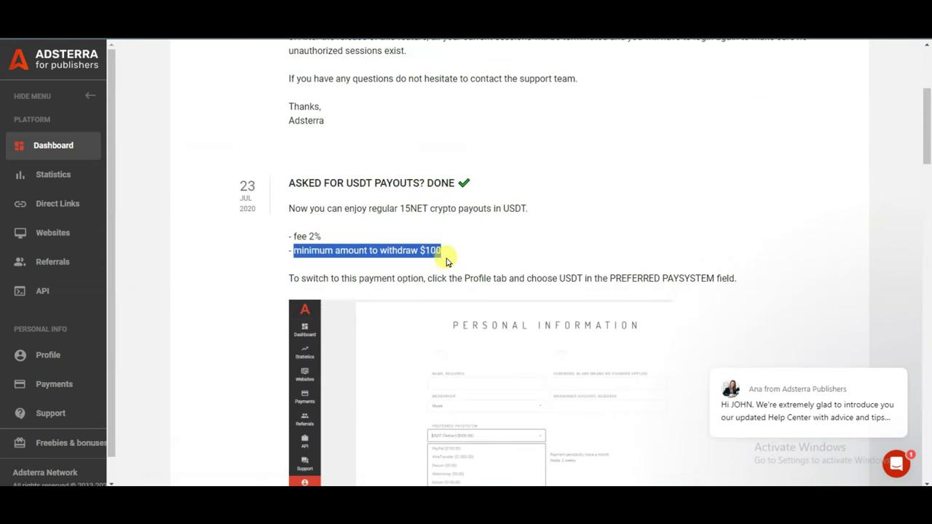
scroll(461, 261, "down", 2)
left_click(296, 140)
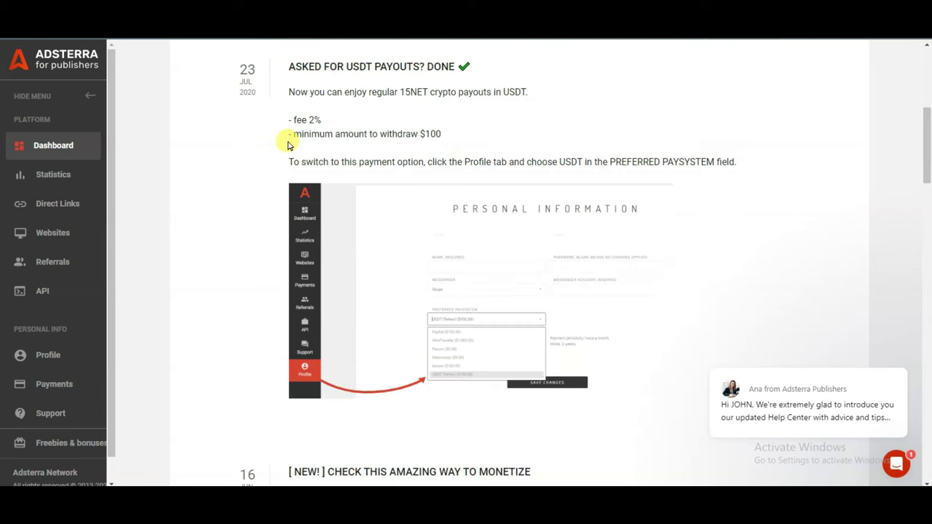
left_click_drag(291, 140, 457, 157)
left_click(460, 151)
scroll(182, 251, "up", 5)
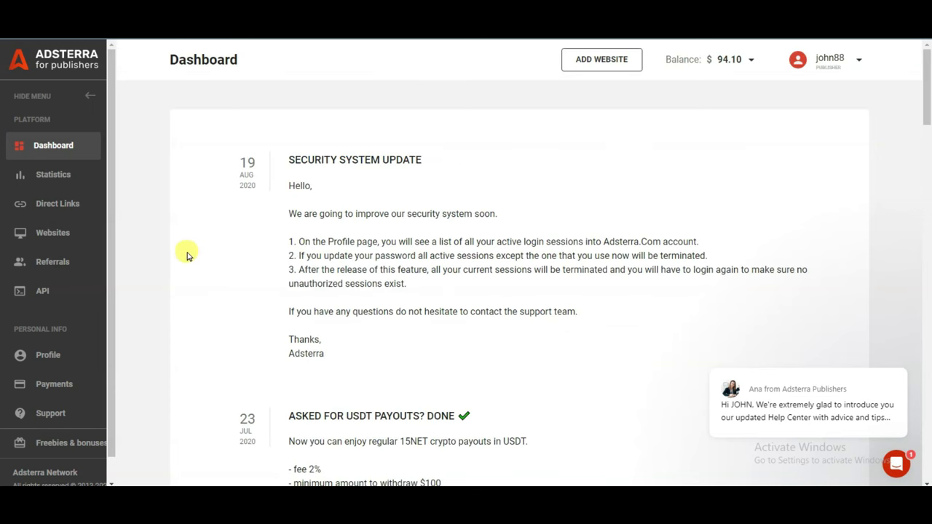
Open Referrals, generate an invite link, and highlight the 5% lifetime revenue share sentence
left_click(60, 267)
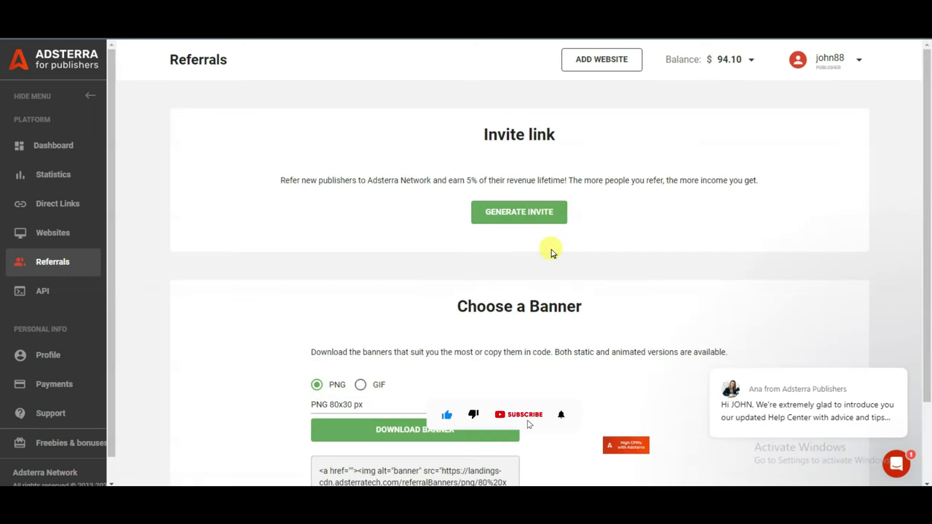
left_click(506, 221)
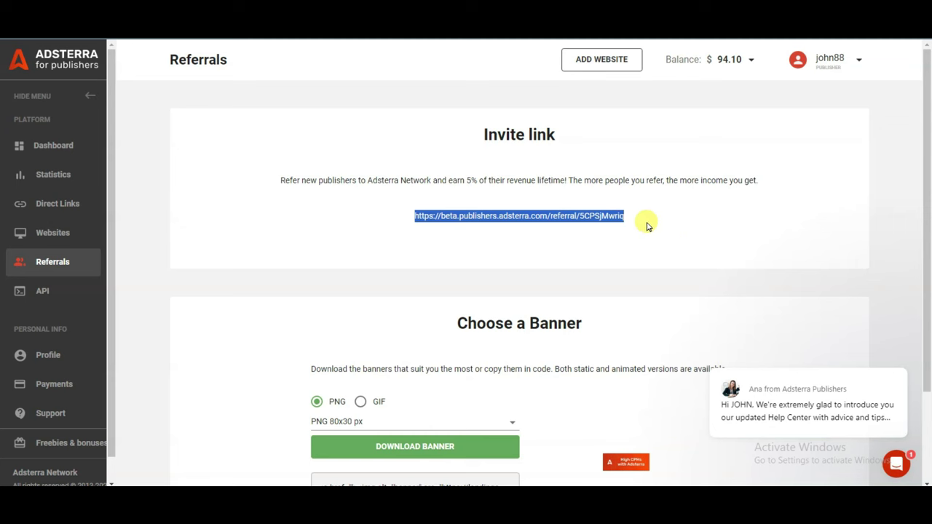
left_click_drag(441, 181, 552, 198)
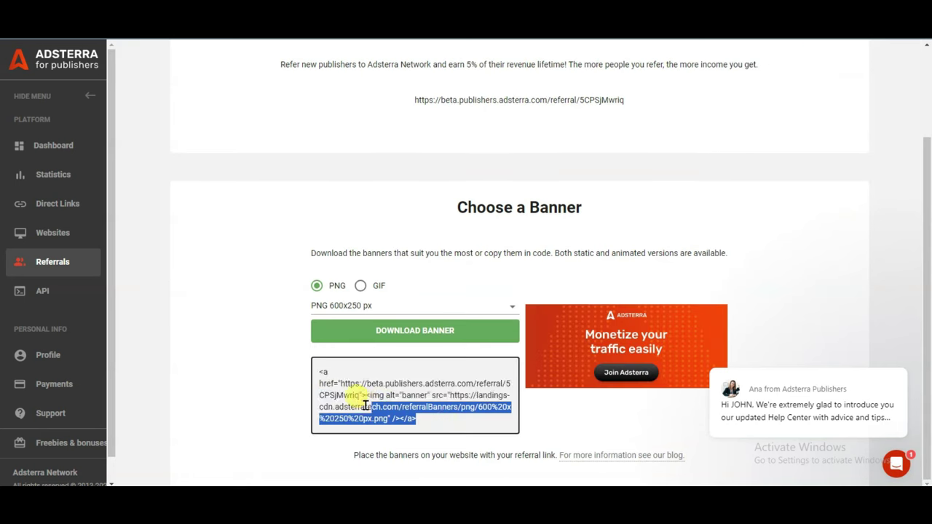
left_click_drag(348, 405, 321, 375)
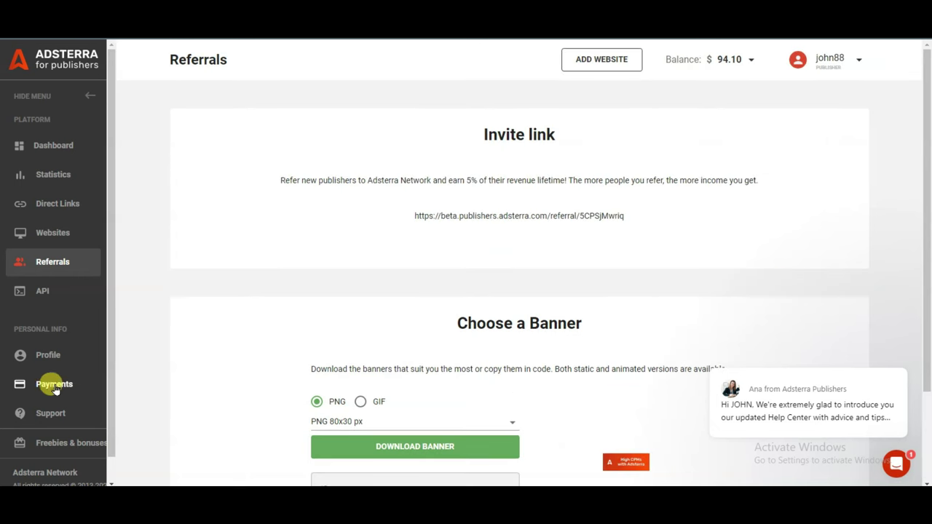
Open Payments and highlight the Payment rules heading and the June 8 payout held until June 22
left_click(55, 384)
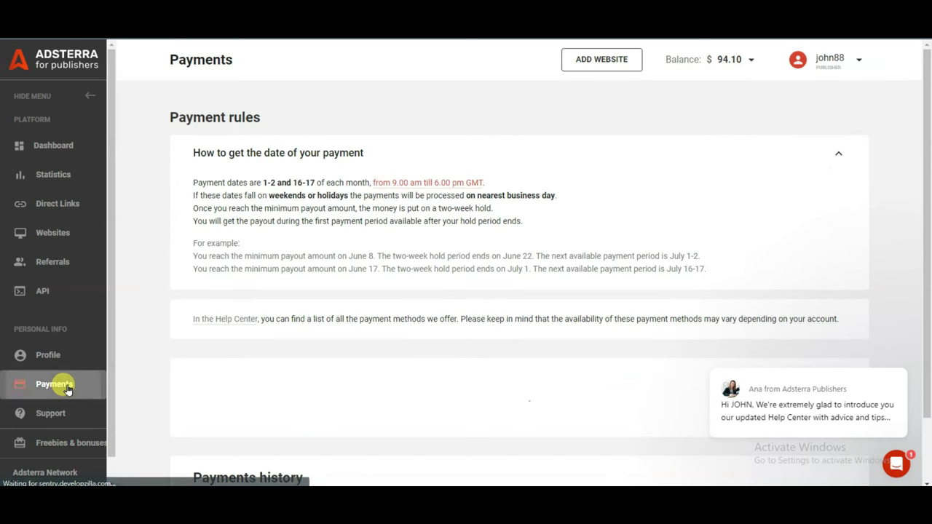
triple_click(185, 139)
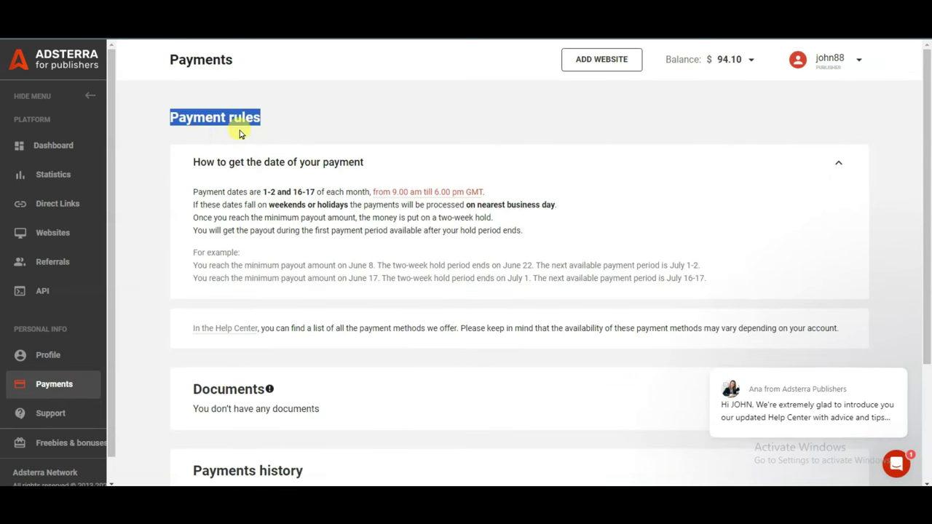
triple_click(270, 266)
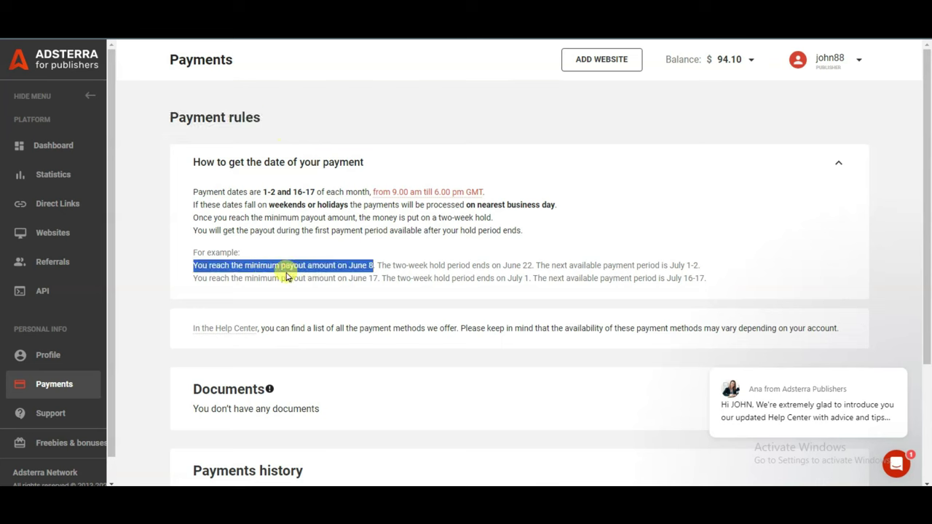
triple_click(389, 271)
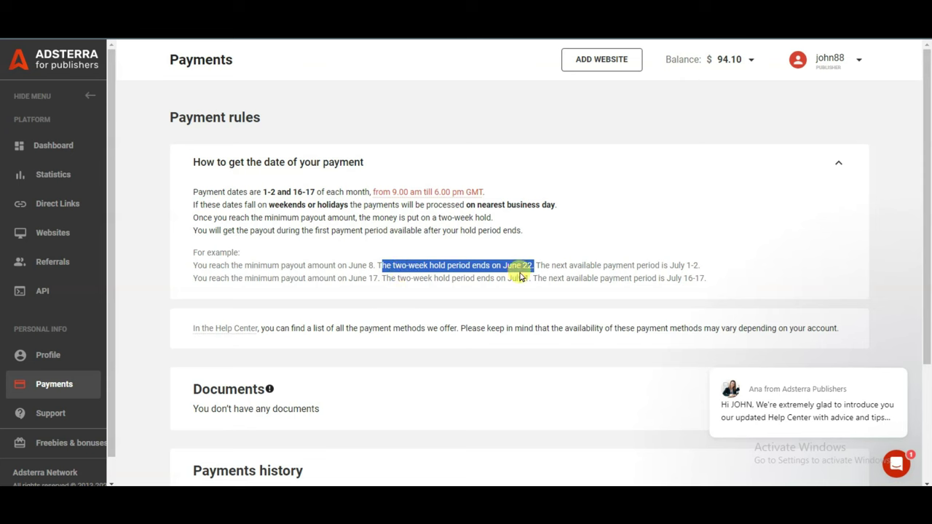
left_click(560, 234)
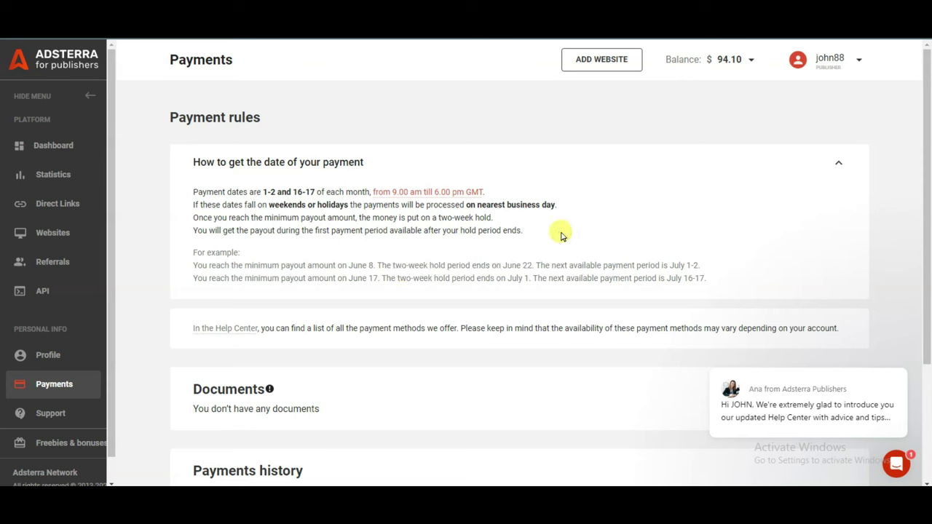
Highlight the June 17 payout example ending July 1, plus the minimum-amount and two-week hold conditions
triple_click(379, 284)
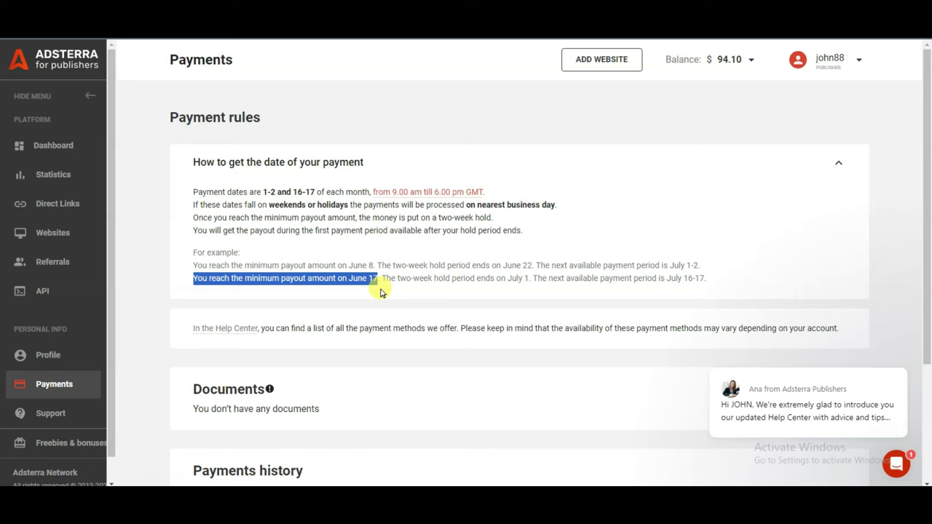
left_click_drag(391, 282, 532, 292)
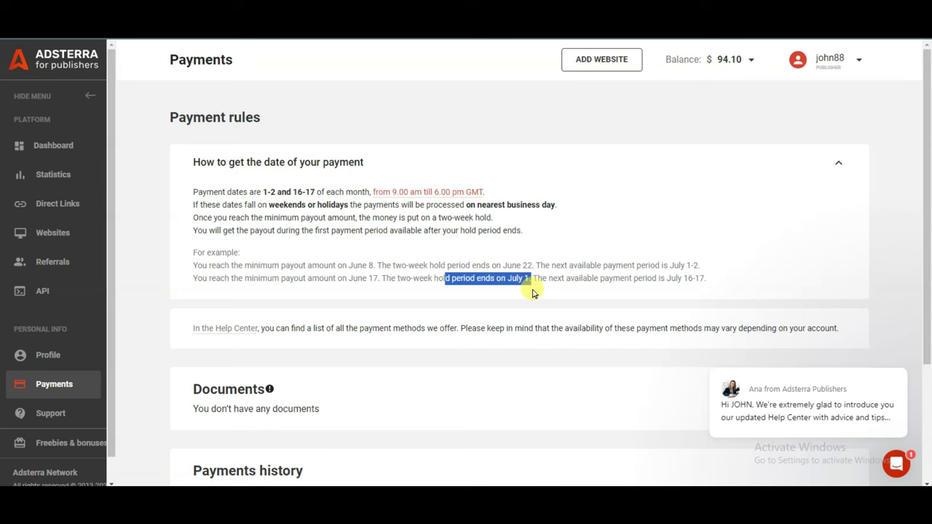
left_click_drag(194, 217, 356, 218)
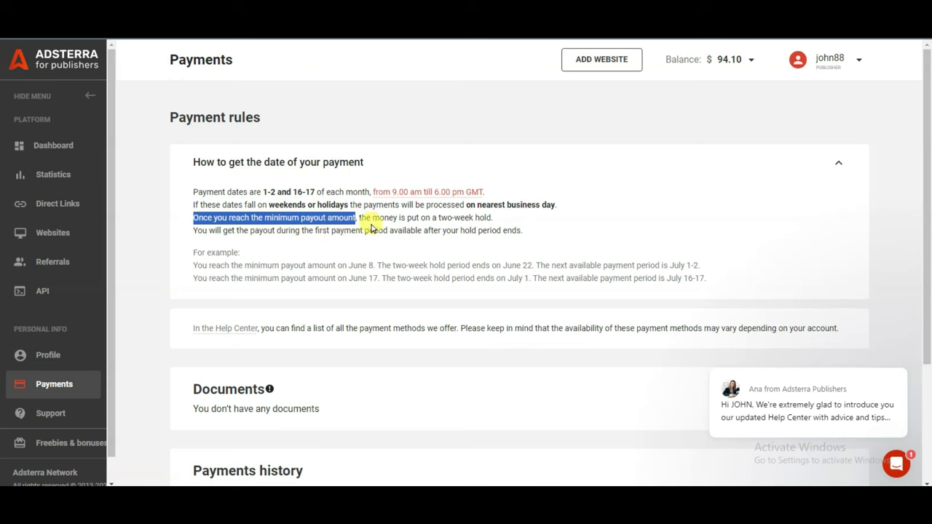
left_click_drag(361, 218, 521, 220)
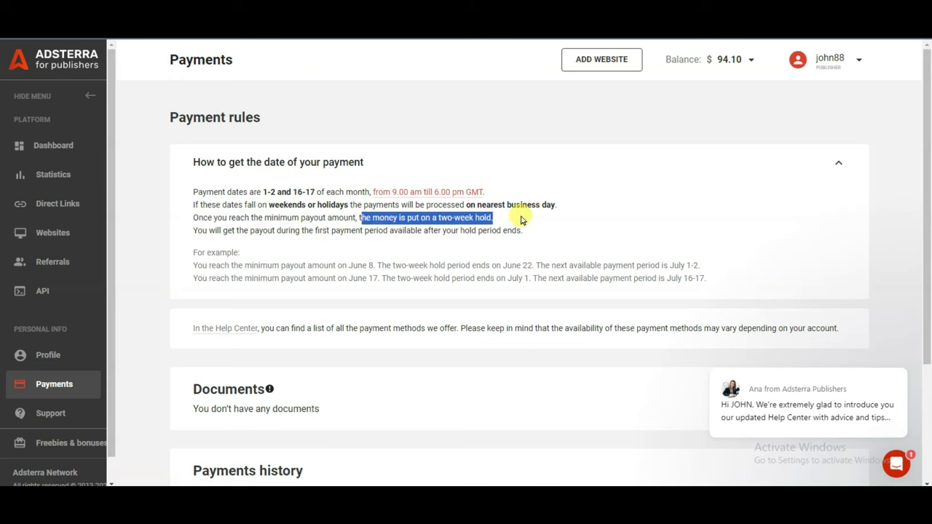